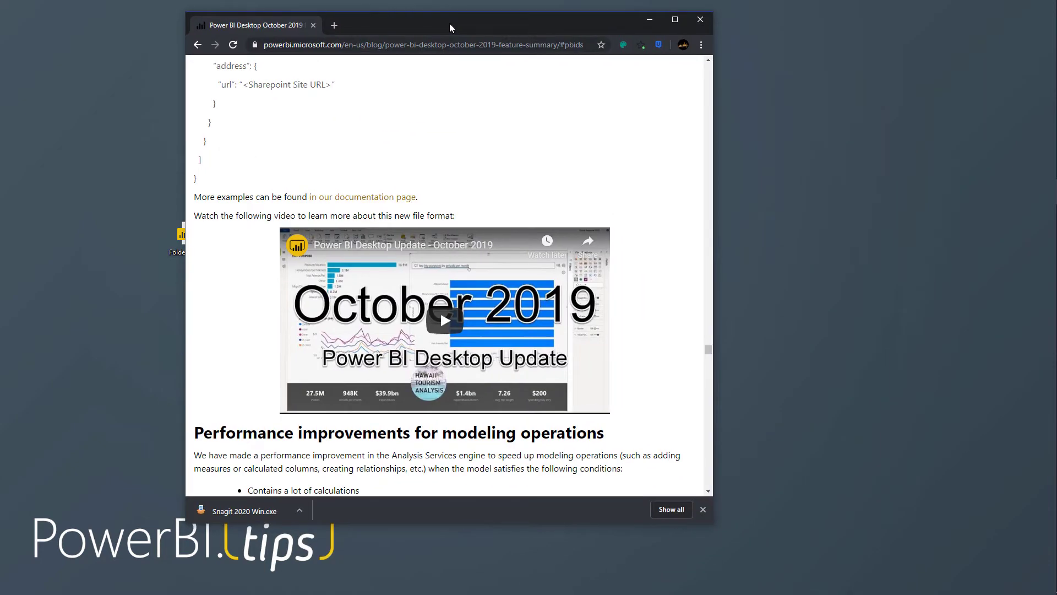
Maximize Chrome so the October 2019 blog's .pbids section and sample file fill the screen
double_click(449, 23)
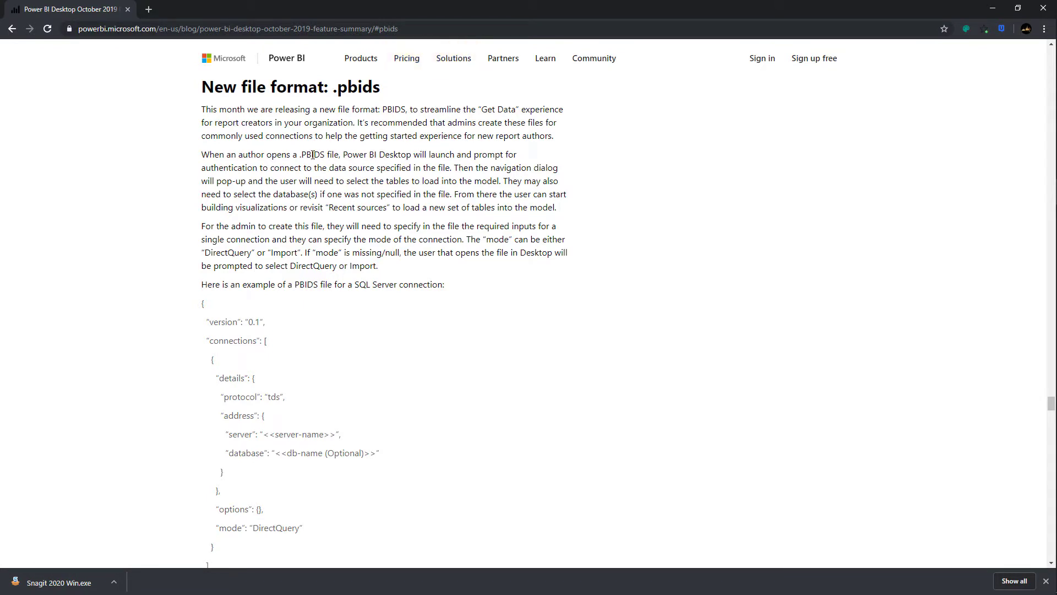
Highlight the .pbids extension in the heading and scroll through the sample PBIDS examples
double_click(345, 87)
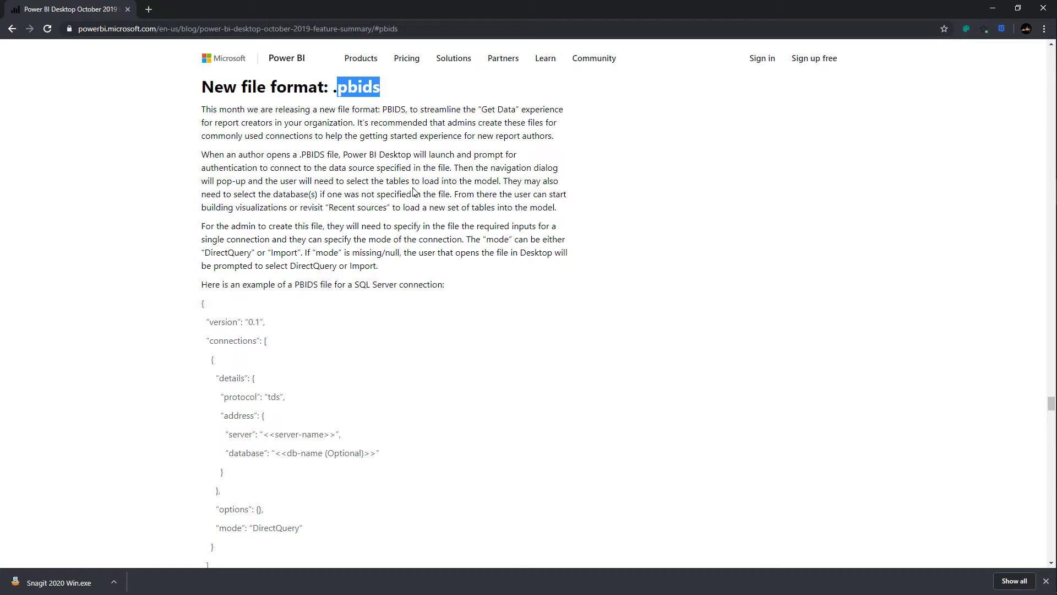
scroll(391, 309, "down", 2)
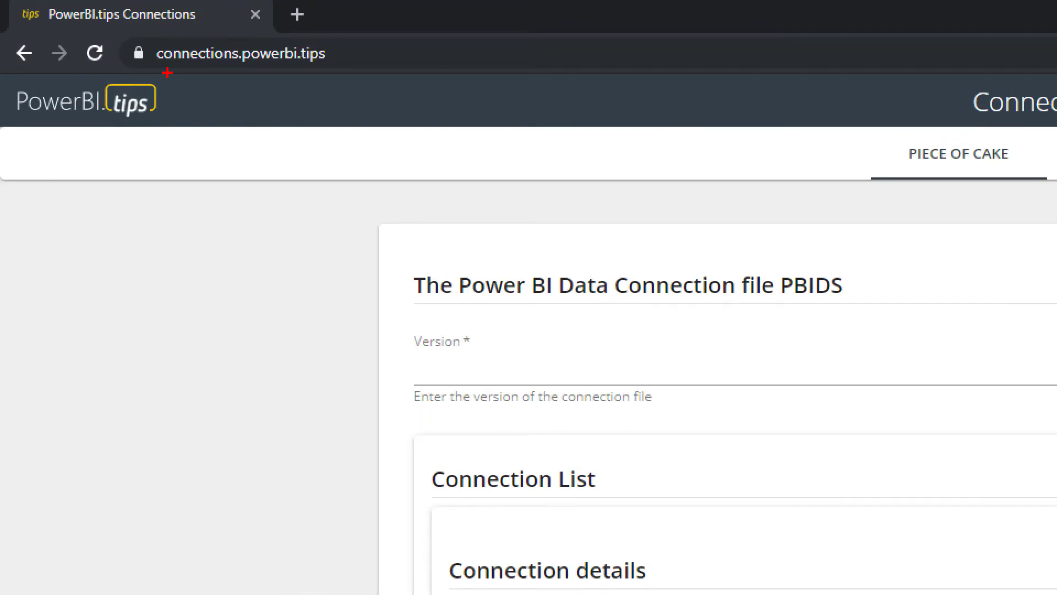
Choose 0.1 from the PBIDS form's Version dropdown
left_click_drag(155, 69, 347, 72)
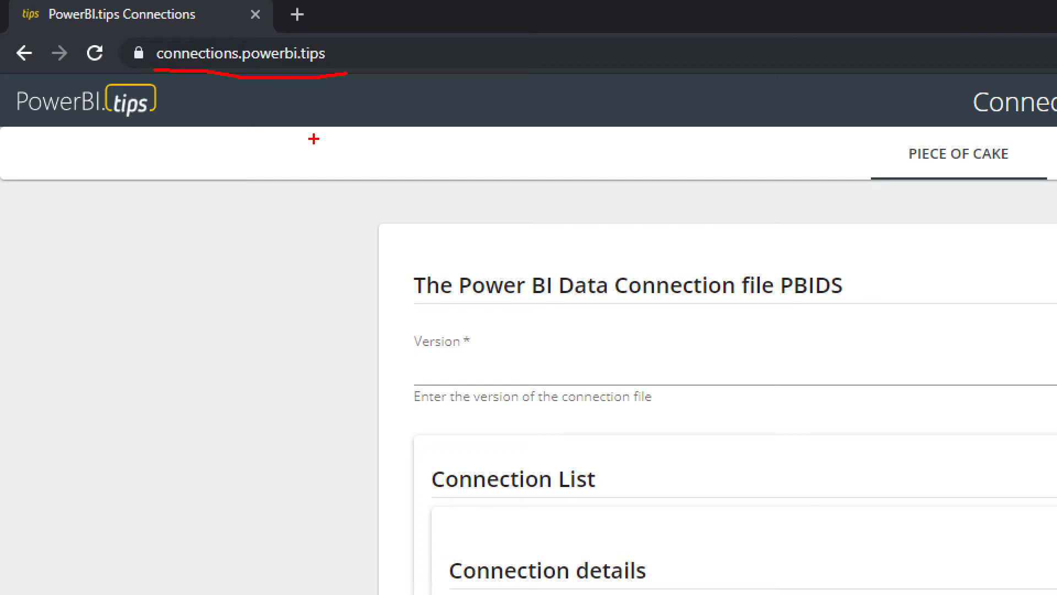
key("Escape")
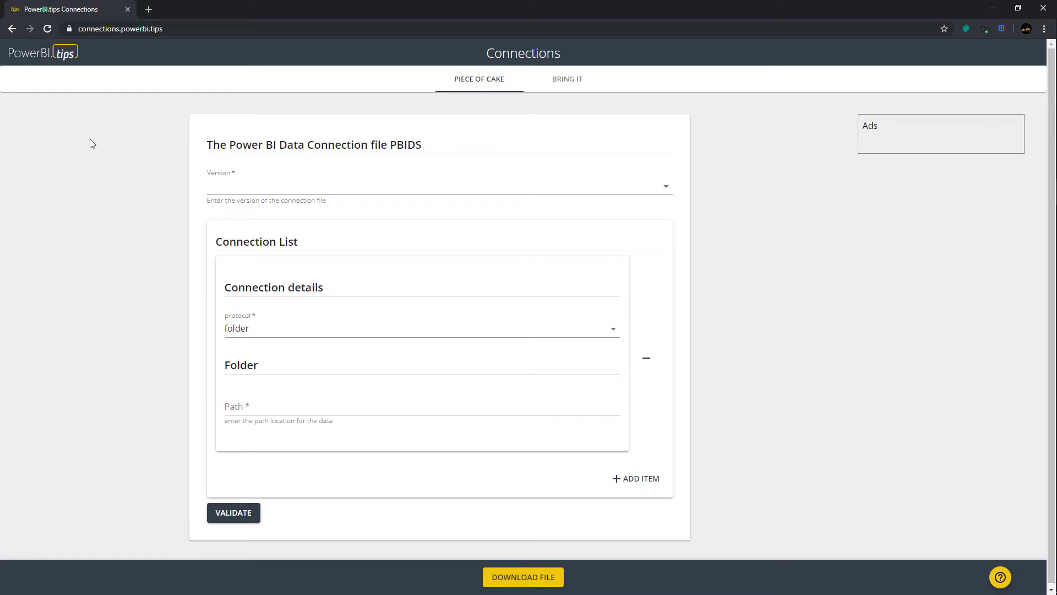
left_click(227, 189)
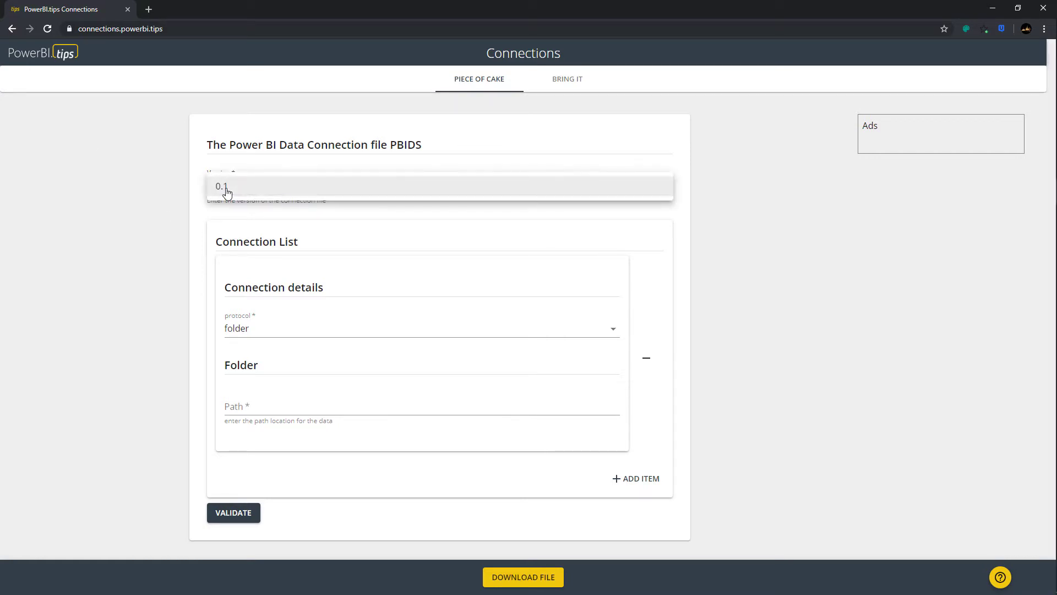
left_click(279, 161)
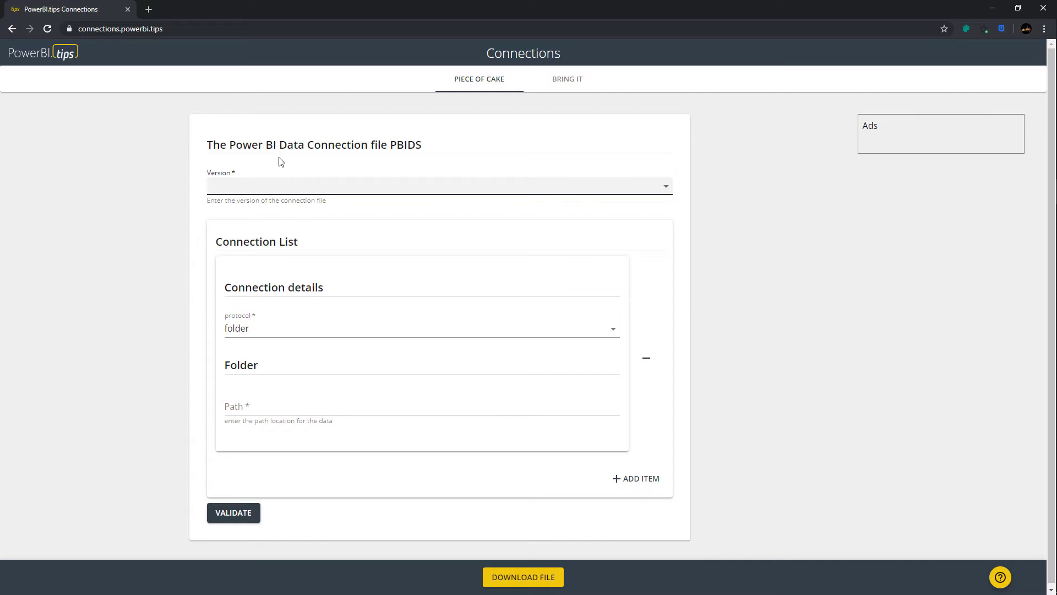
left_click(255, 188)
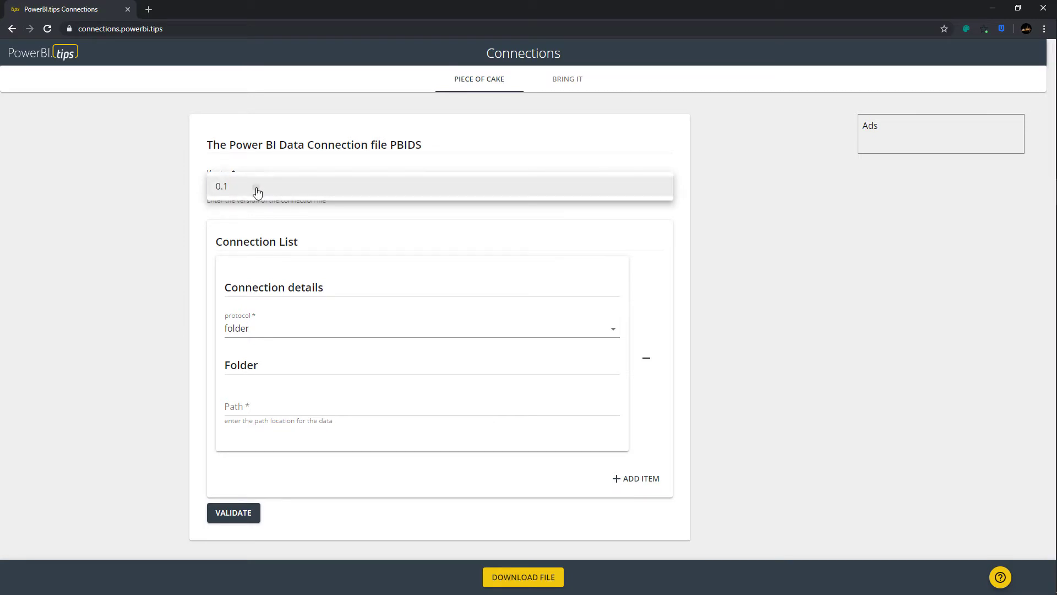
left_click(257, 190)
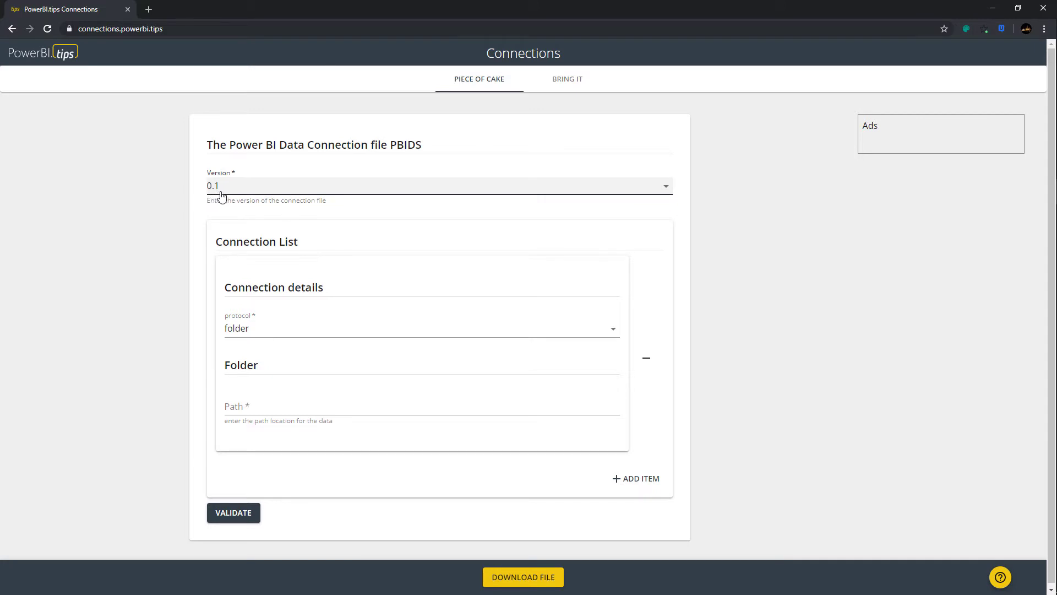
left_click(294, 334)
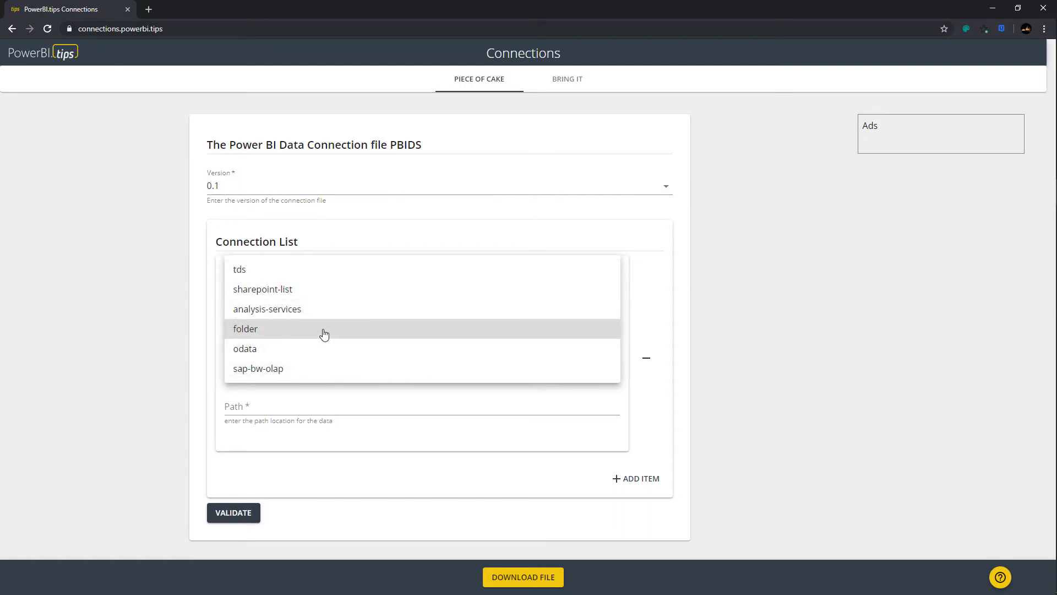
left_click(287, 335)
left_click(261, 408)
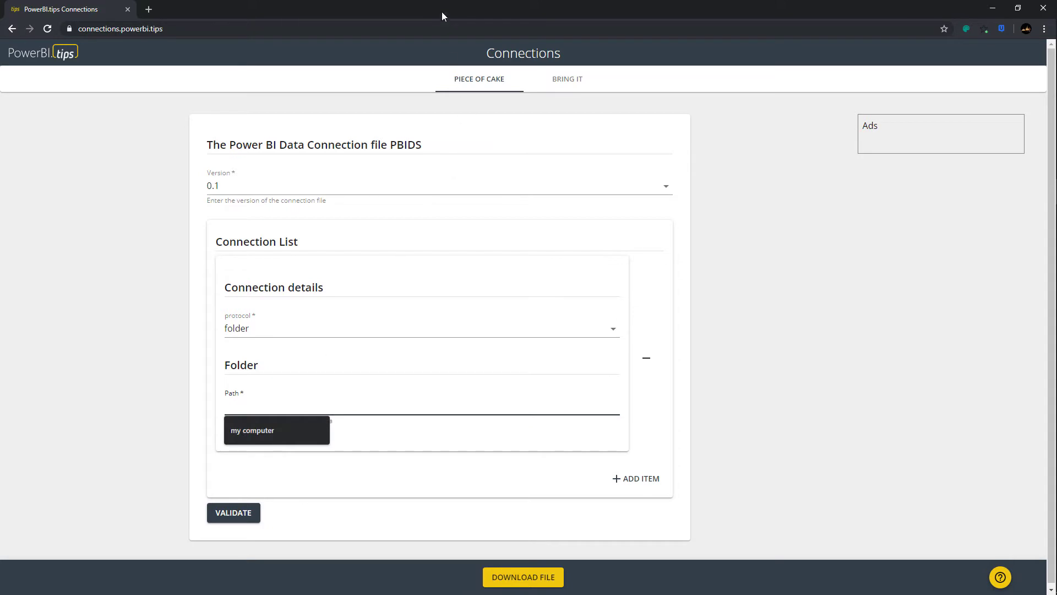
Open the desktop Data folder, copy its full path from the address bar, then minimize Explorer
left_click_drag(443, 10, 795, 77)
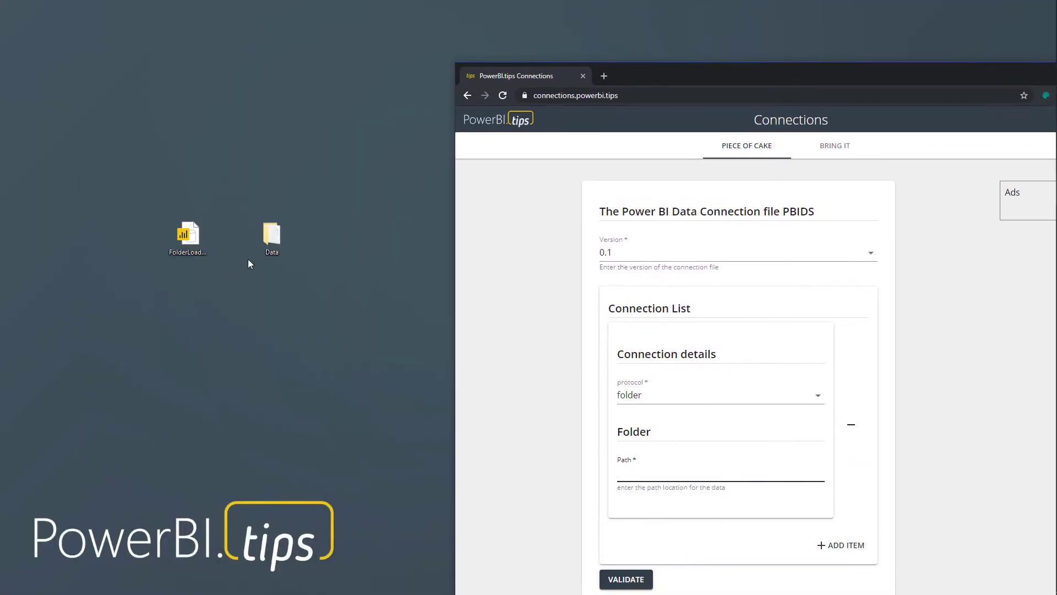
double_click(267, 240)
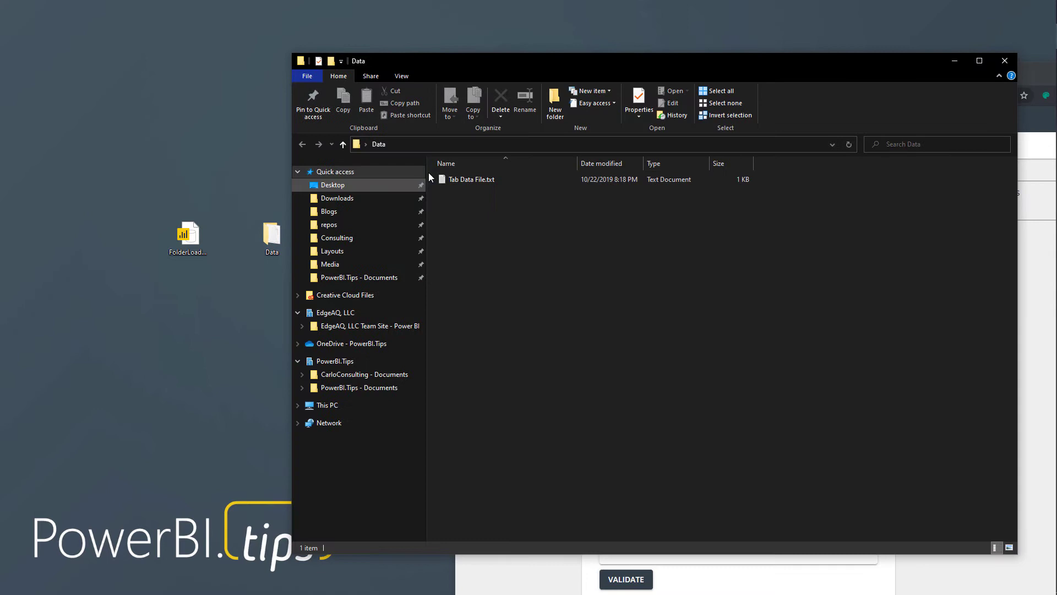
left_click(446, 144)
key("ctrl+c")
right_click(443, 146)
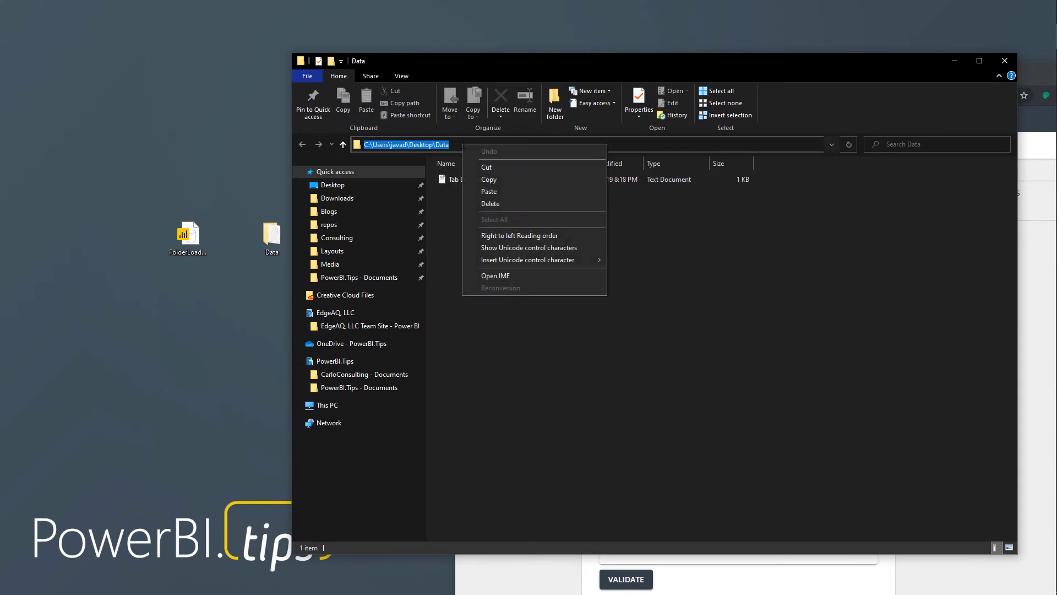
left_click(488, 179)
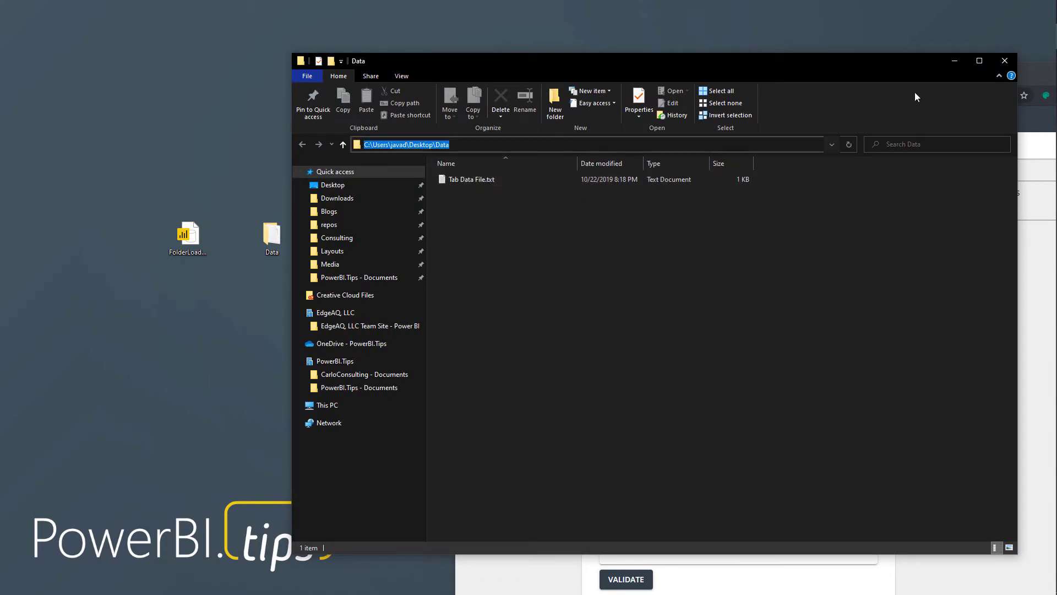
left_click(963, 58)
Paste the Data folder path into the Path field and validate the connection settings
double_click(810, 77)
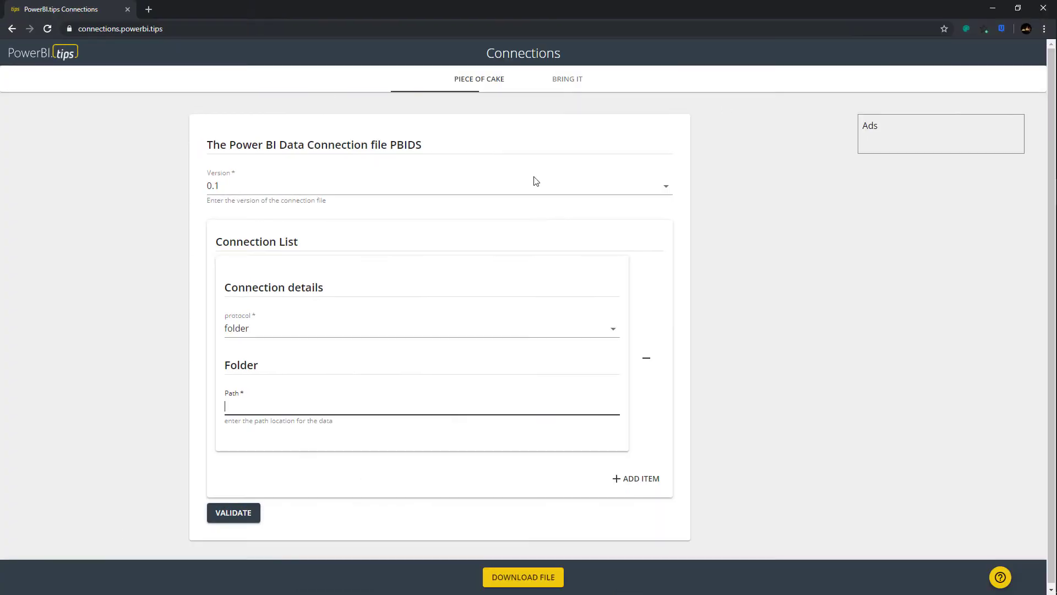
right_click(265, 403)
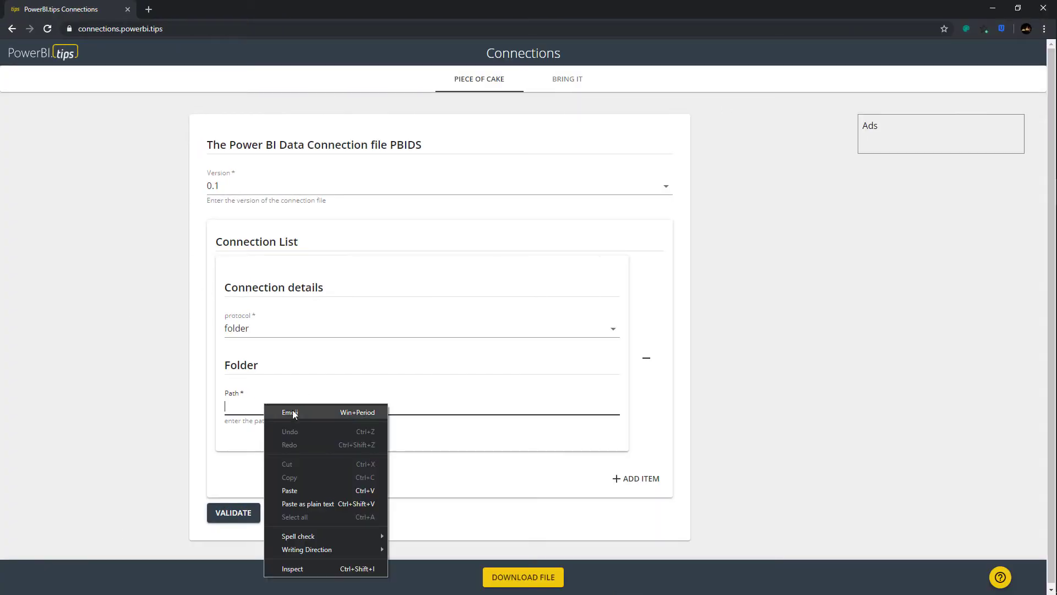
left_click(304, 503)
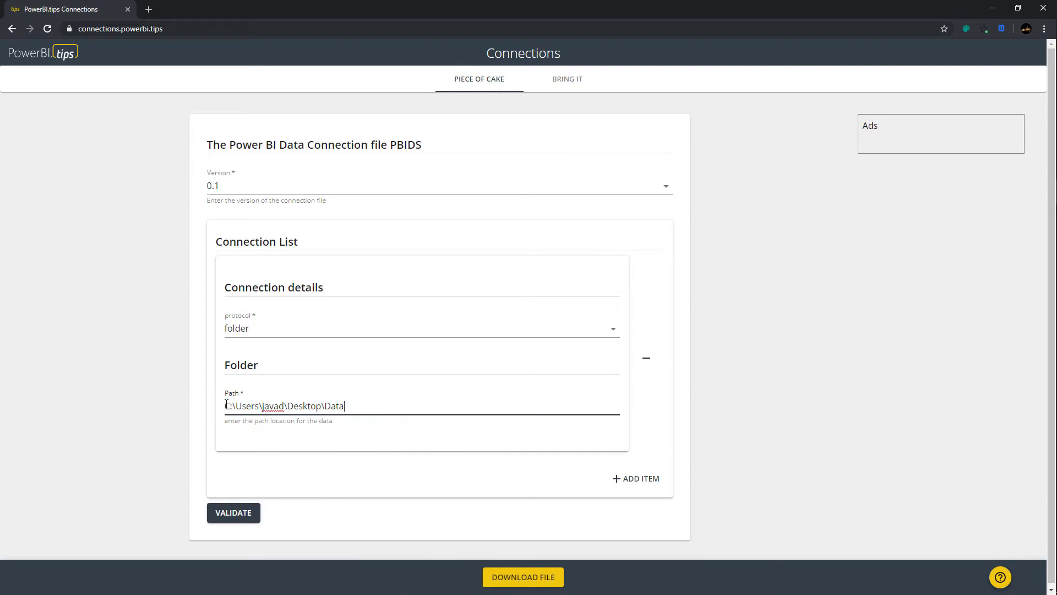
left_click_drag(223, 406, 376, 406)
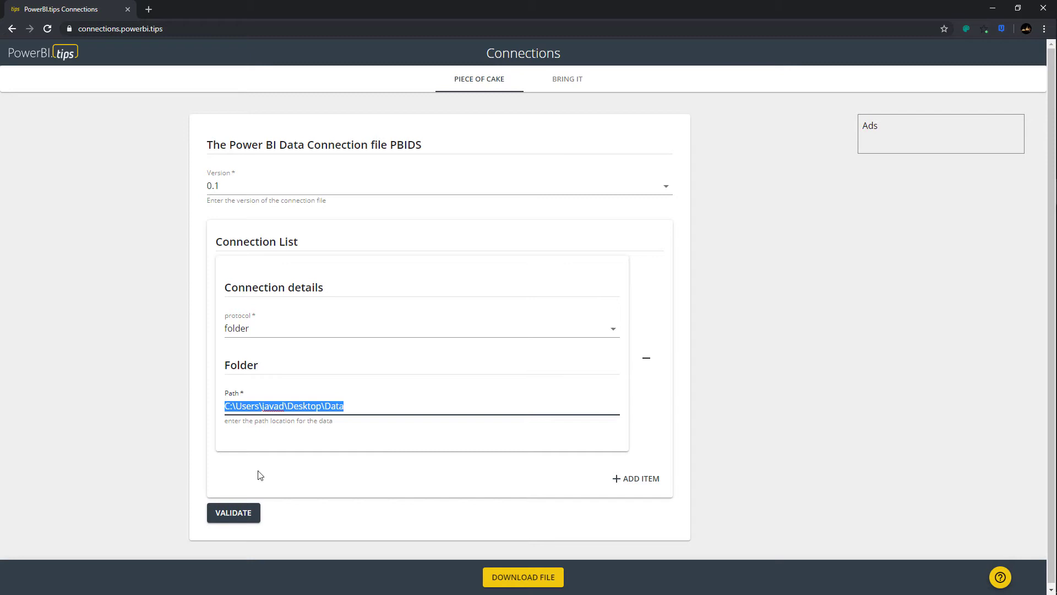
left_click(233, 513)
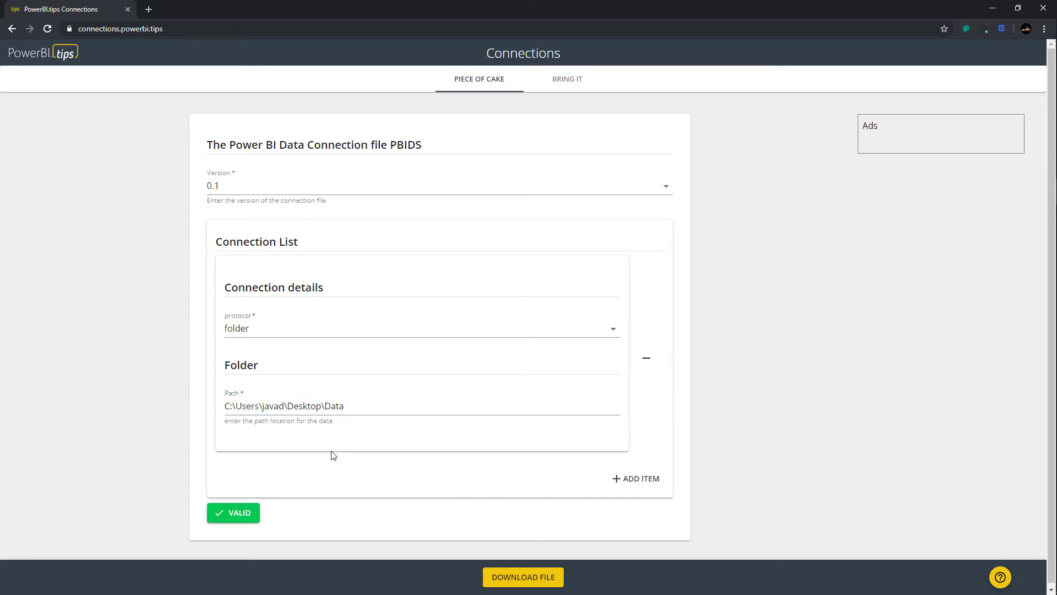
Clear Path to show validation failing, then refill it from the saved Data folder suggestion
triple_click(359, 407)
left_click_drag(358, 407, 197, 413)
key("BackSpace")
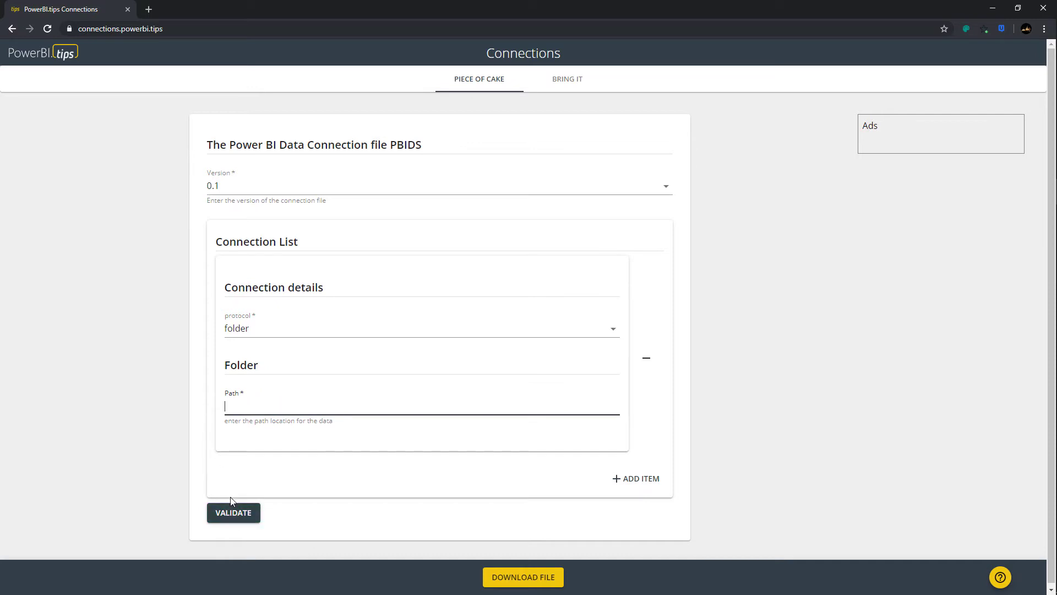
left_click(234, 512)
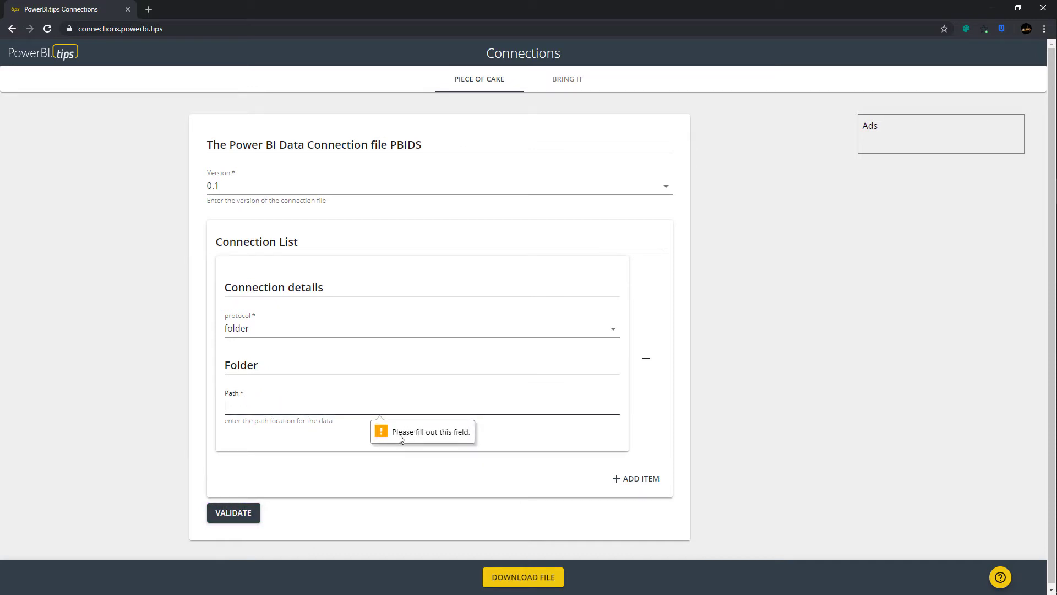
left_click(262, 410)
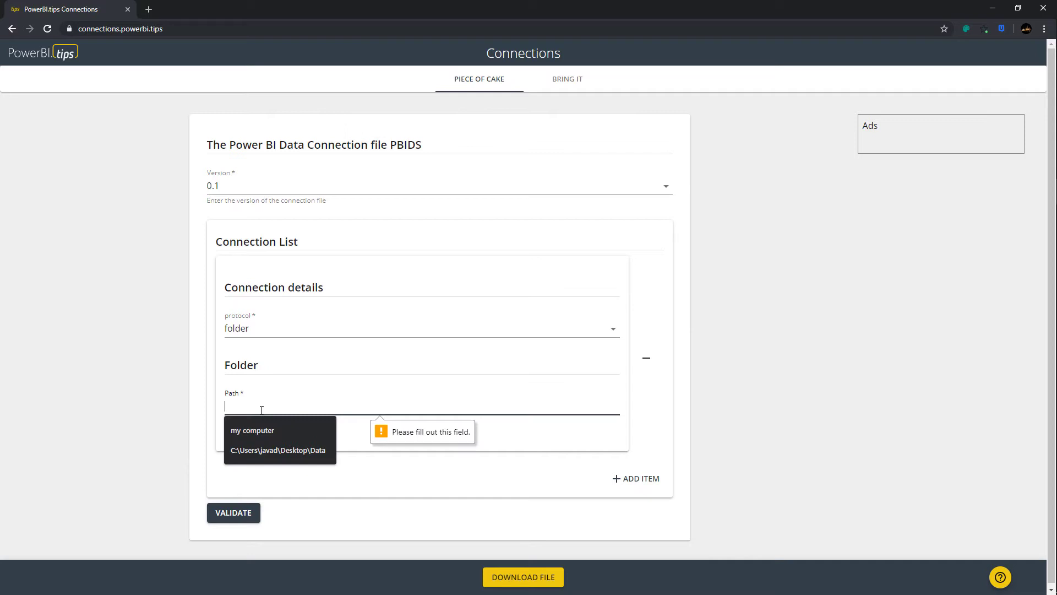
left_click(266, 448)
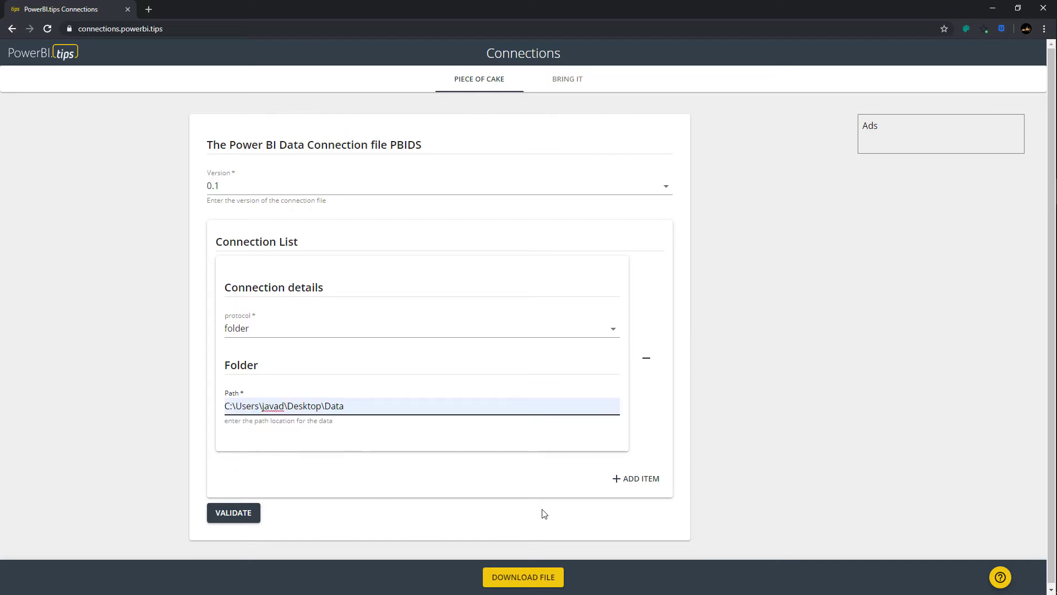
Download the PBIDS connection file with the file name LoadingAFolder
left_click(521, 578)
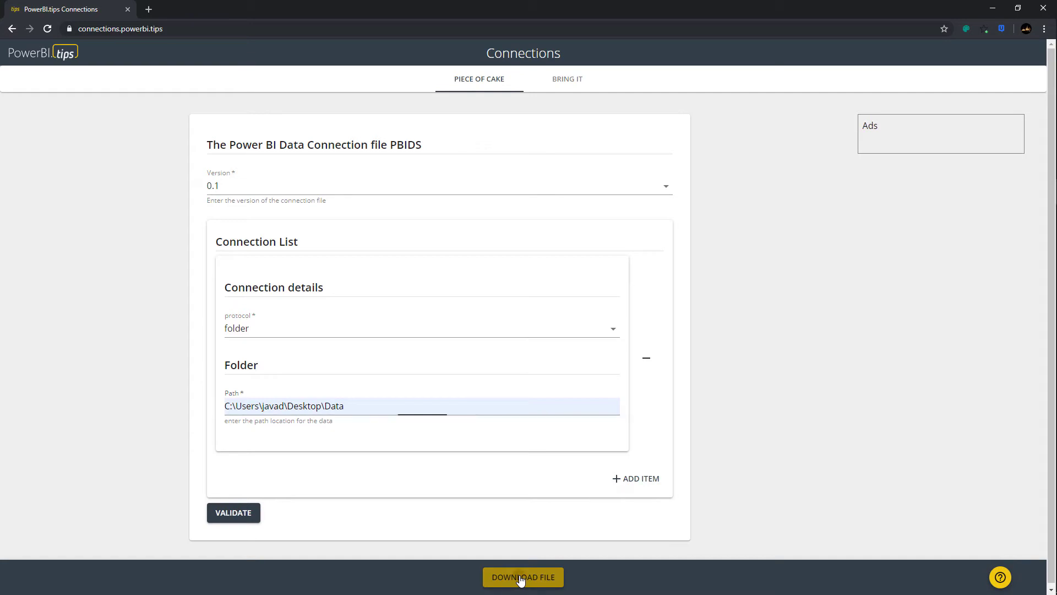
left_click(465, 539)
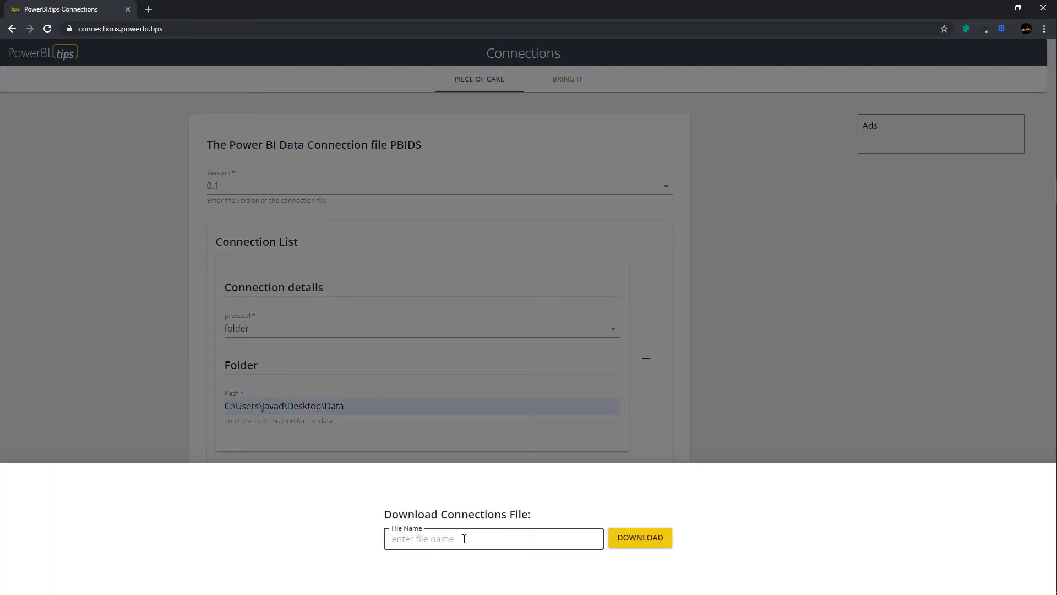
type("LoadingAFolder")
left_click(641, 538)
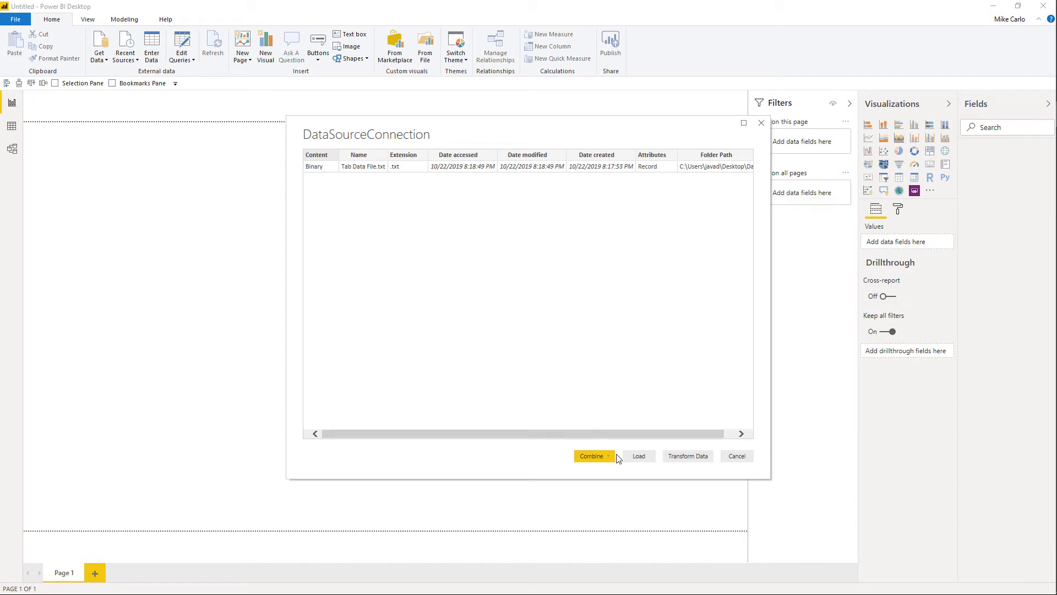
Transform the data, expand the Binary of Tab Data File.txt into Col1–Col3, and apply
left_click(679, 457)
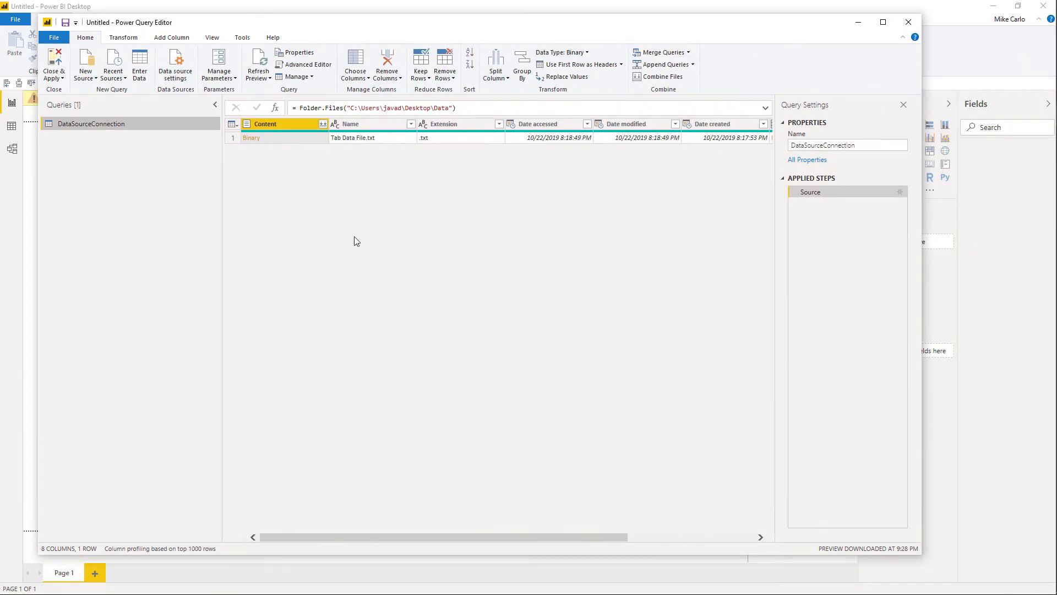
left_click(254, 139)
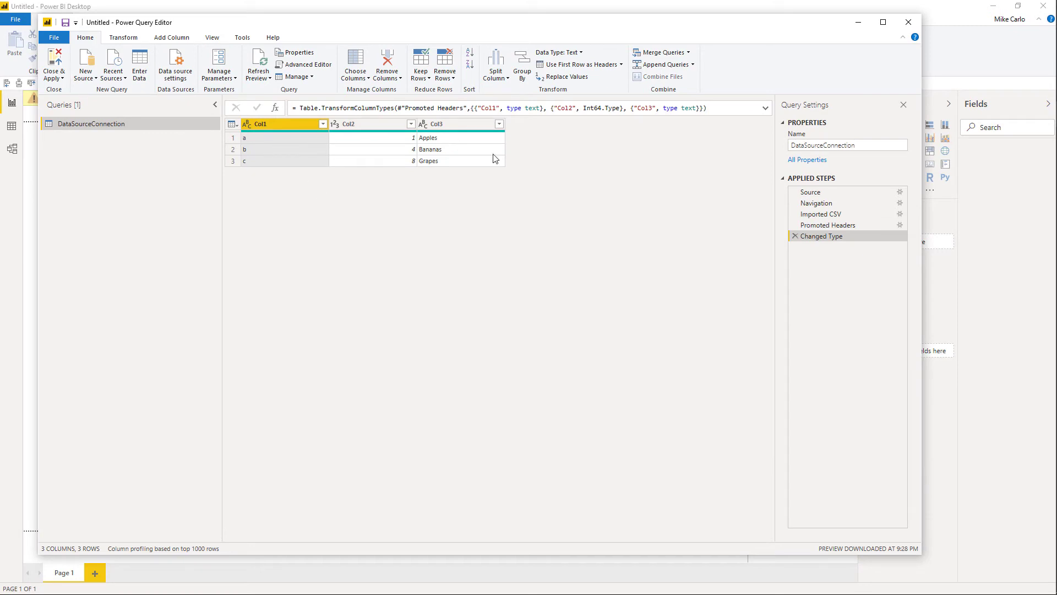
left_click(53, 37)
left_click(60, 72)
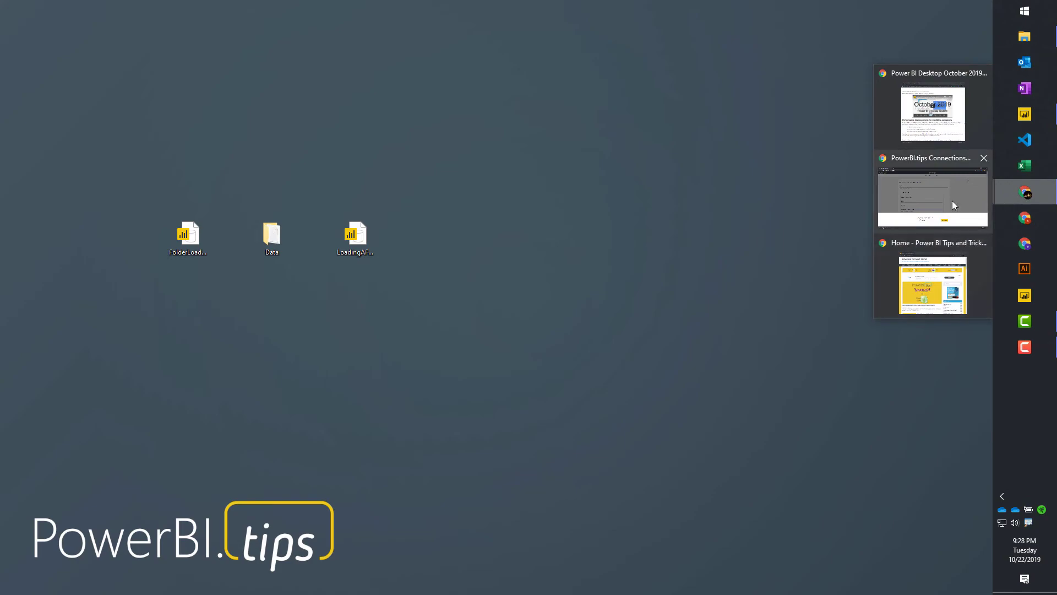
Restore the Connections page and change the protocol to tds, trying analysis-services and sharepoint-list first
left_click(953, 201)
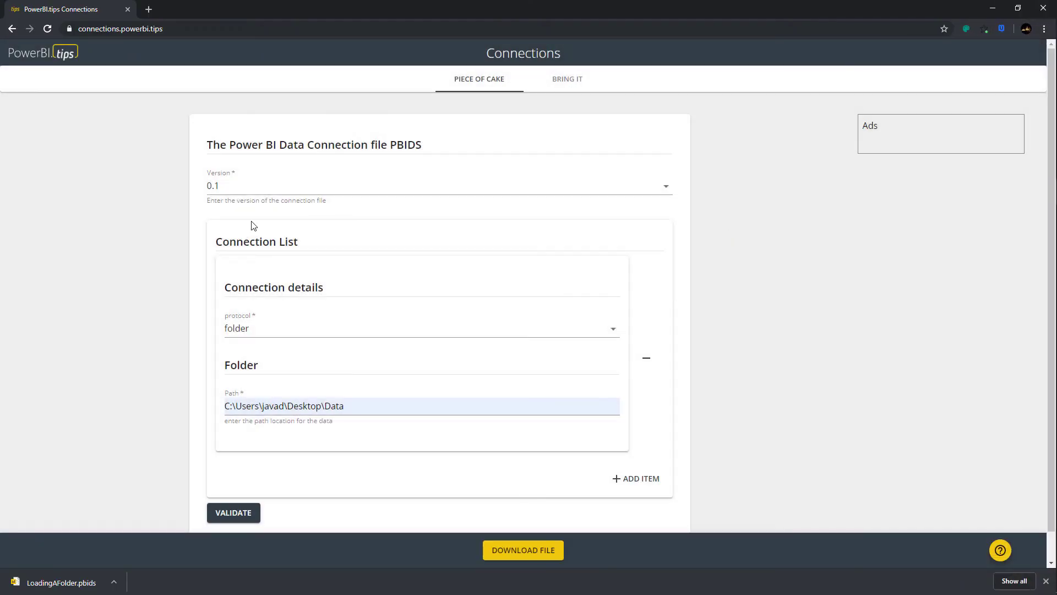
left_click(309, 333)
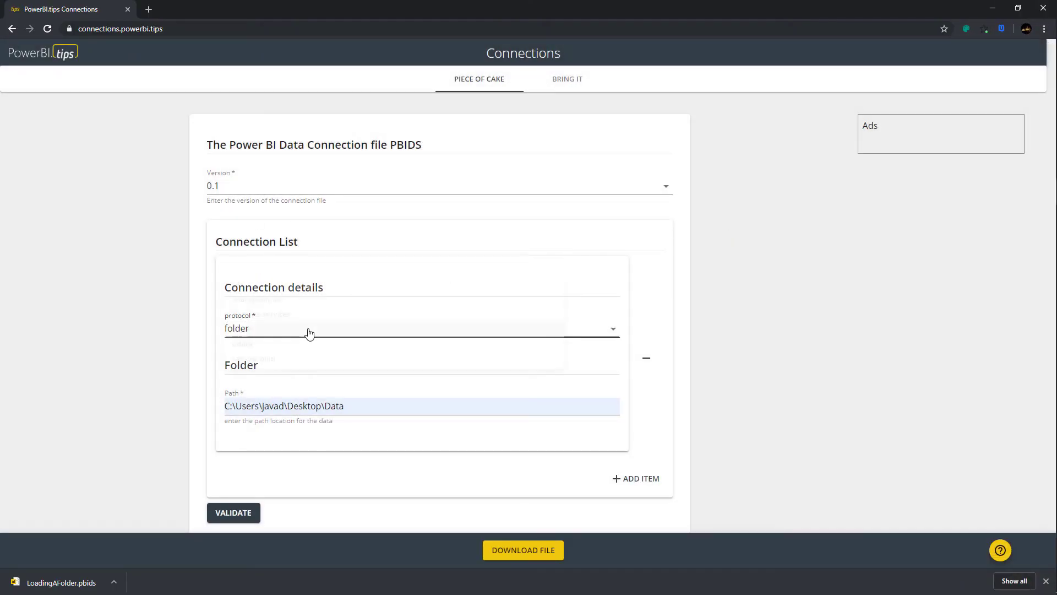
left_click(273, 309)
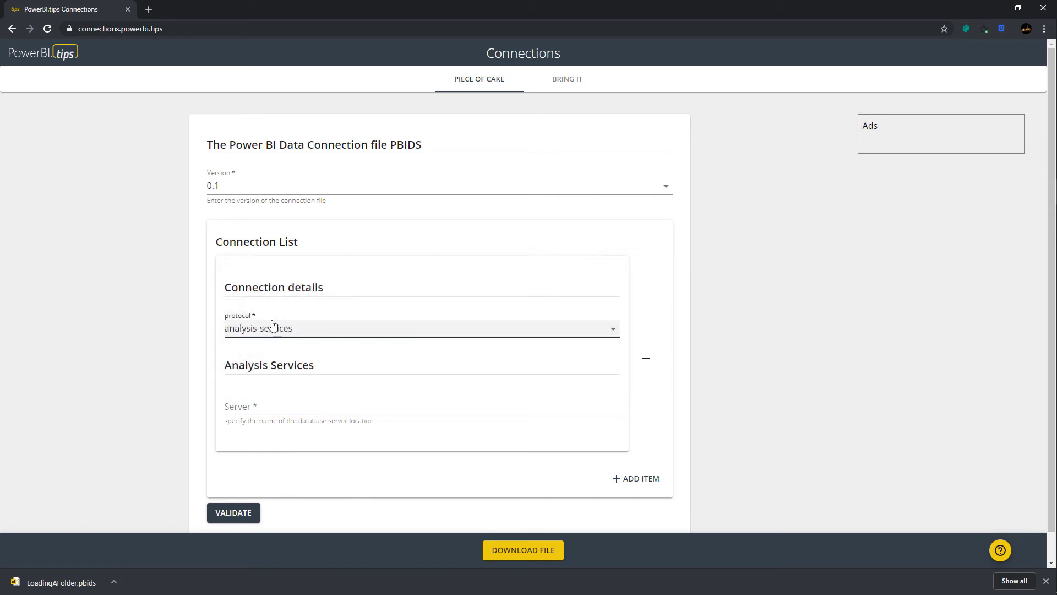
left_click(273, 326)
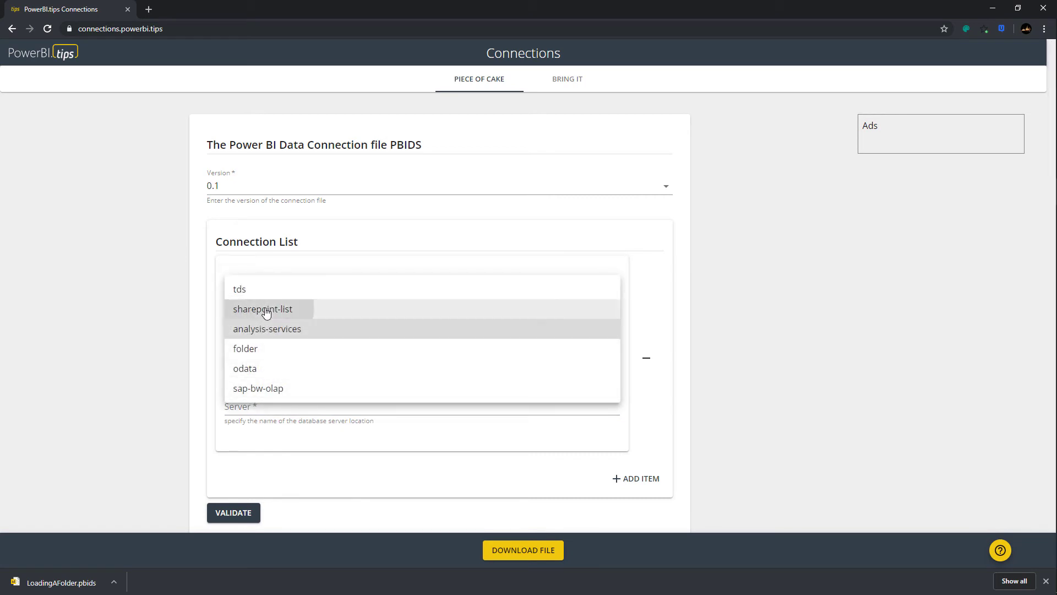
left_click(266, 312)
left_click(256, 326)
left_click(259, 308)
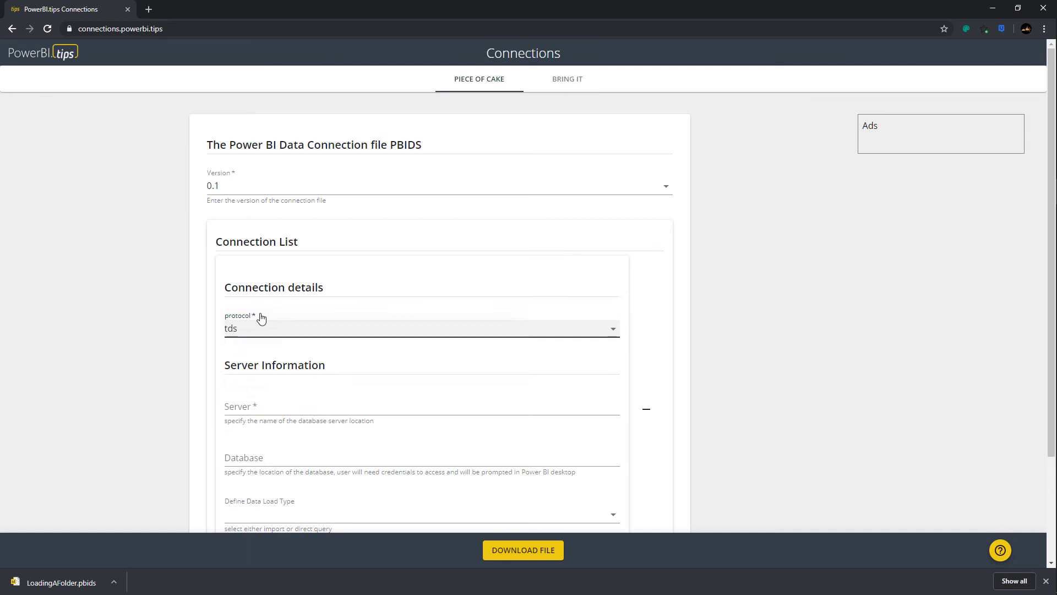
scroll(119, 378, "down", 2)
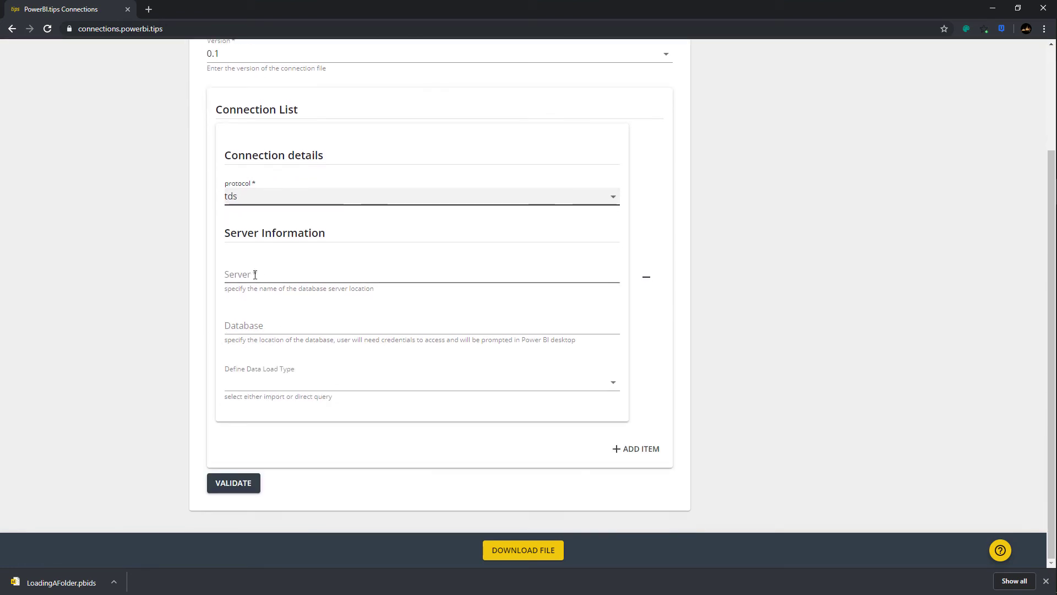
Leave Server and Database empty and set the Data Load Type to Import
left_click(255, 275)
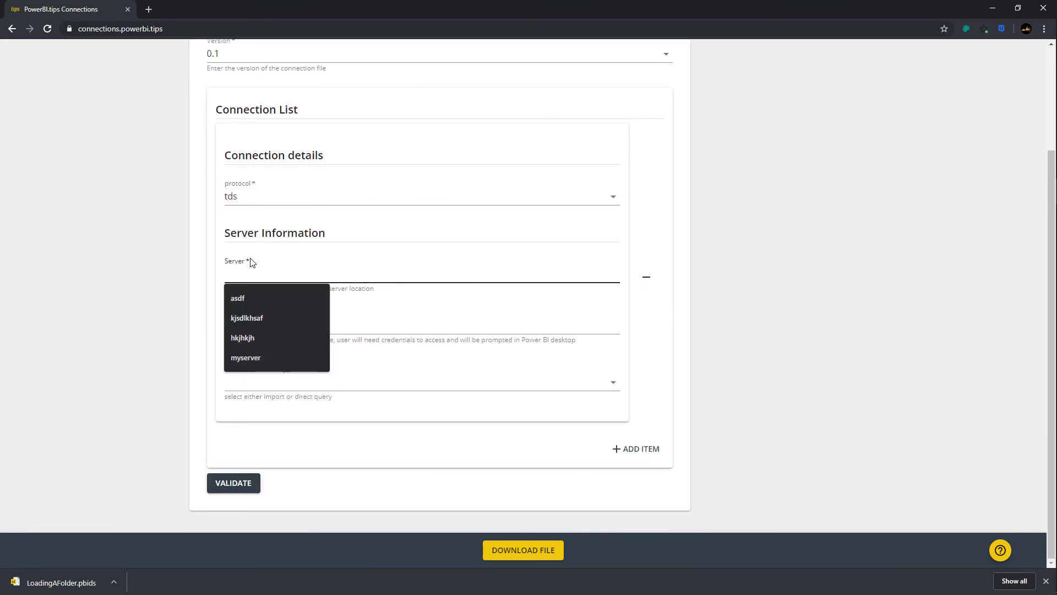
left_click(432, 324)
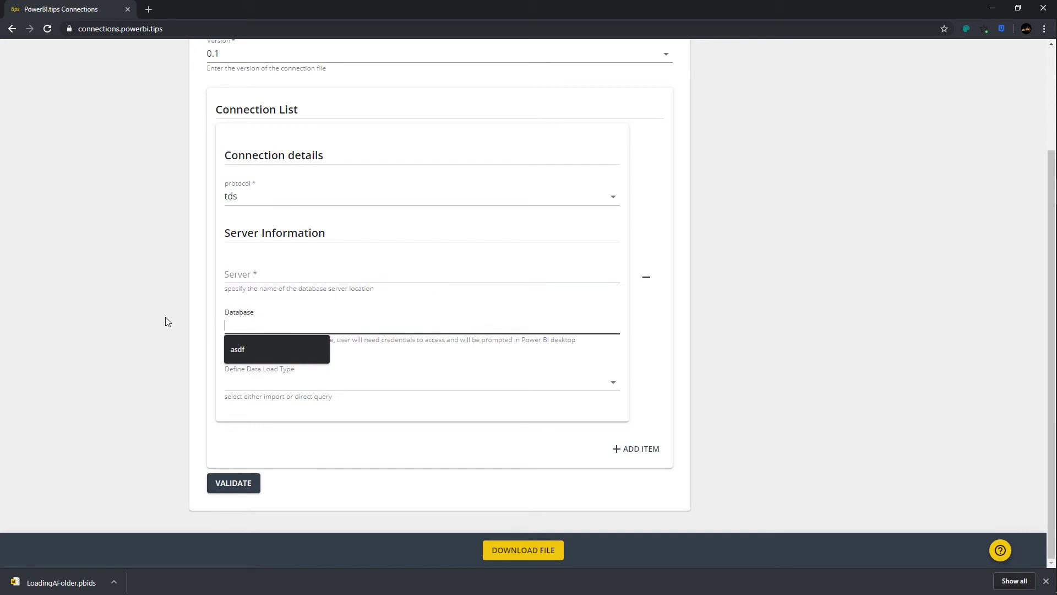
left_click(243, 281)
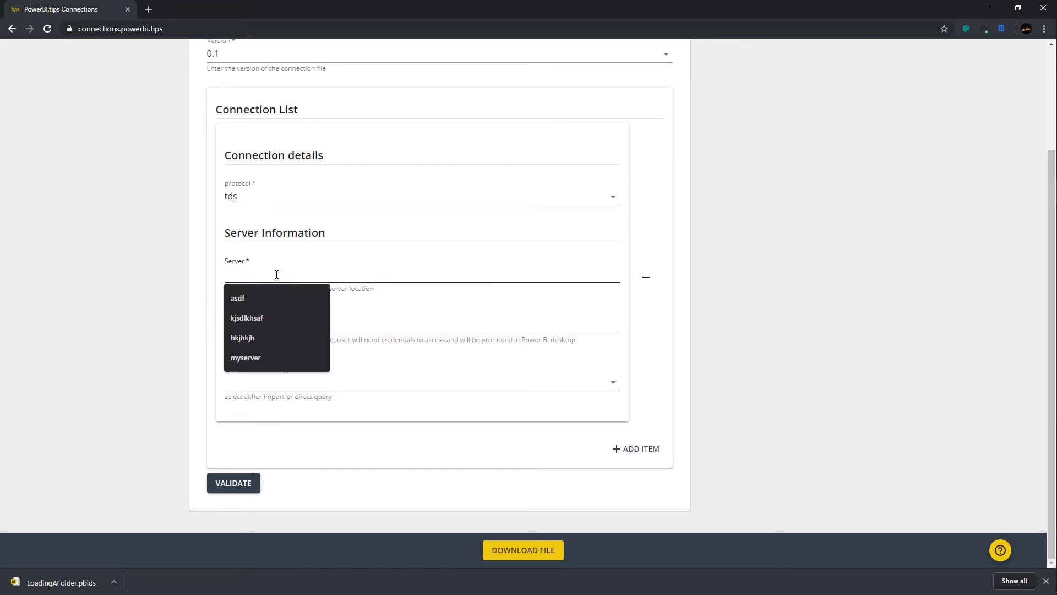
left_click(408, 328)
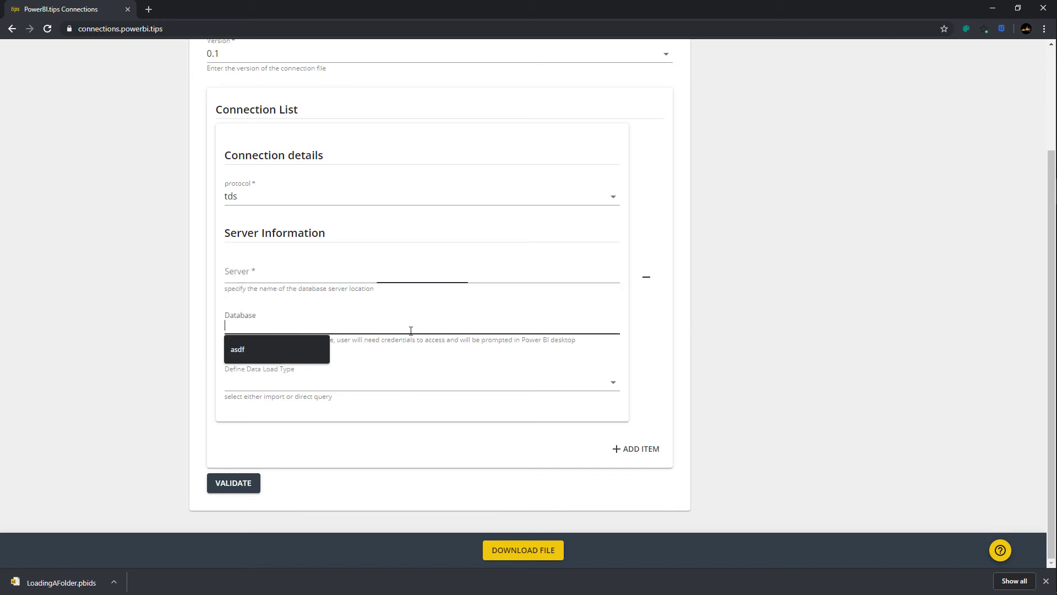
left_click(410, 373)
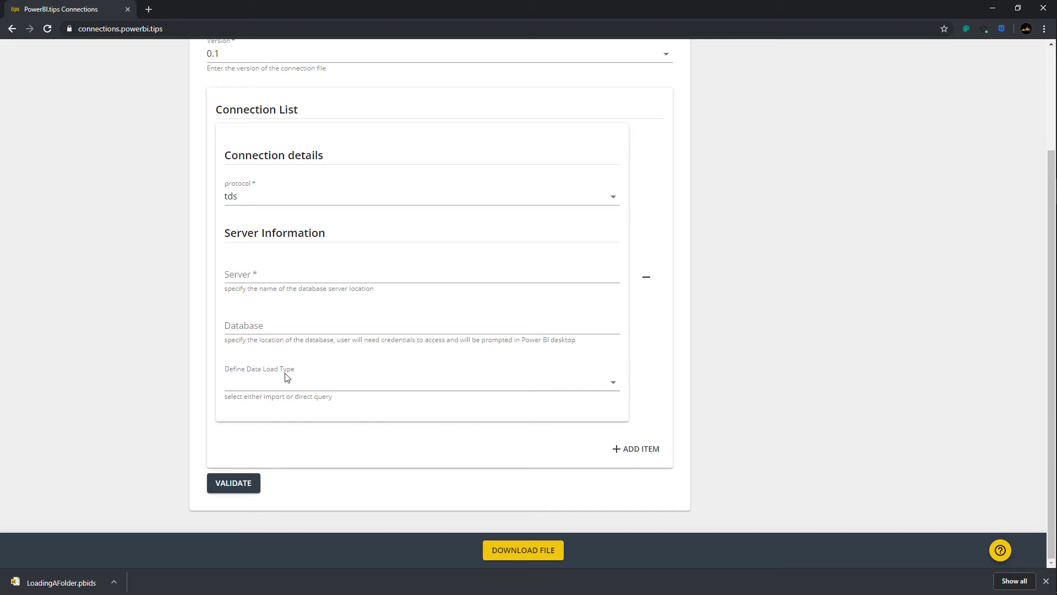
left_click(288, 380)
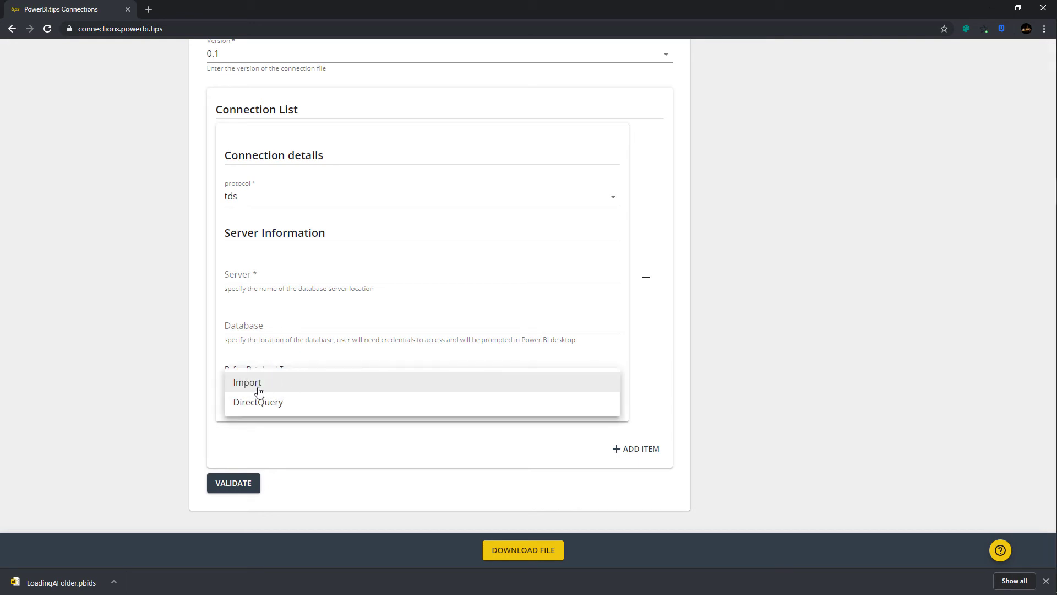
left_click(383, 366)
left_click(325, 388)
left_click(305, 391)
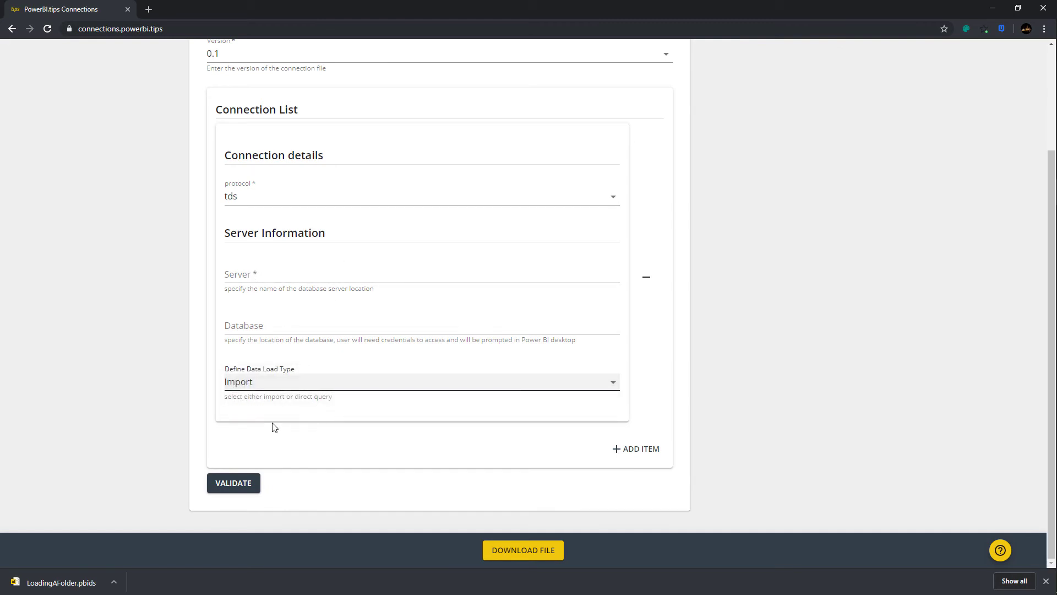
In the BRING IT JSON tree view, append an Analysis Services connection to the version entry
scroll(274, 428, "up", 3)
left_click(559, 81)
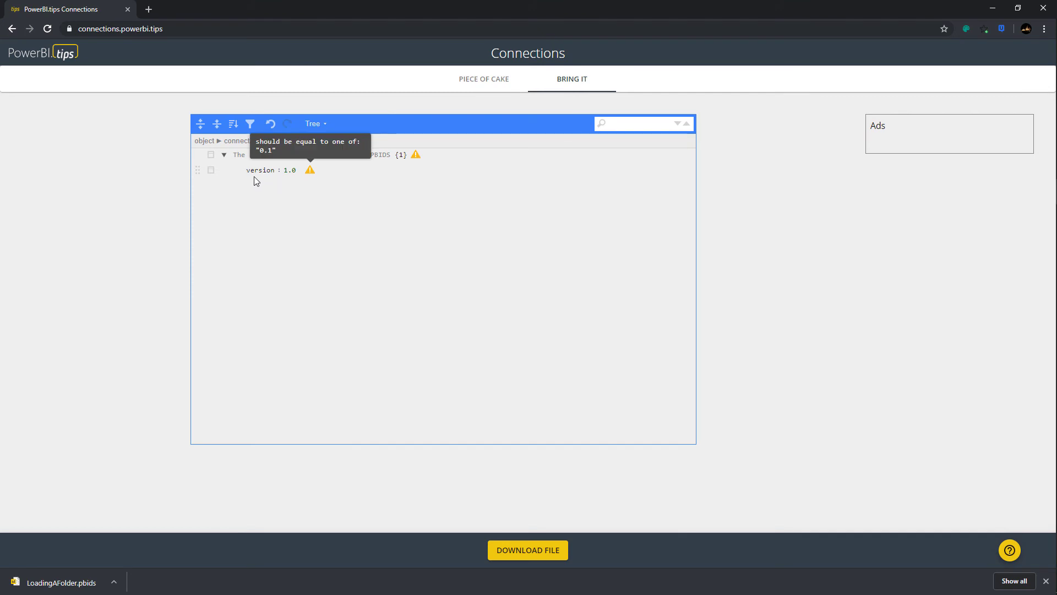
left_click(211, 170)
left_click(267, 203)
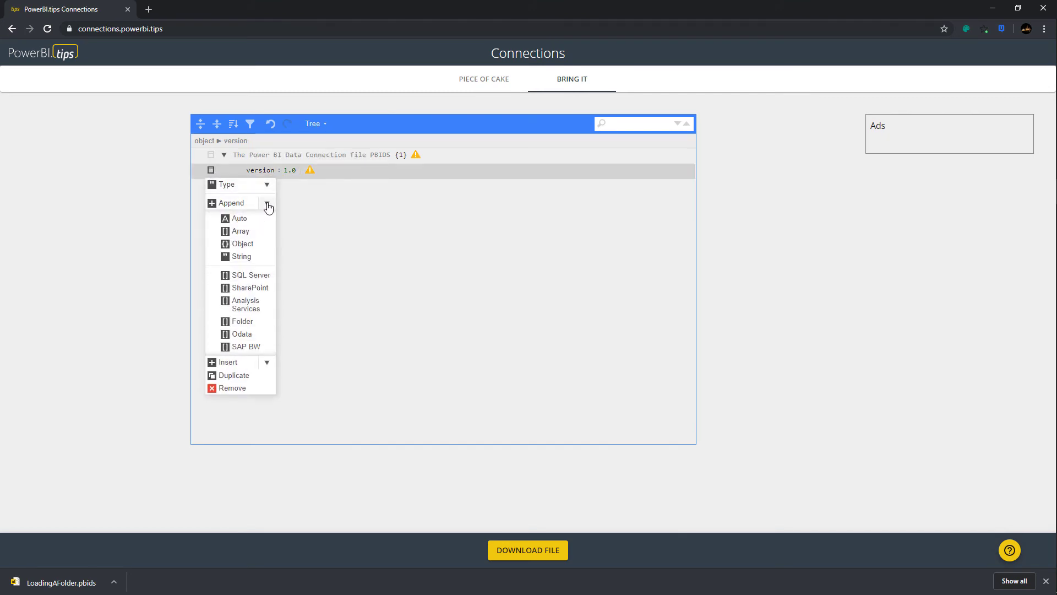
left_click(245, 304)
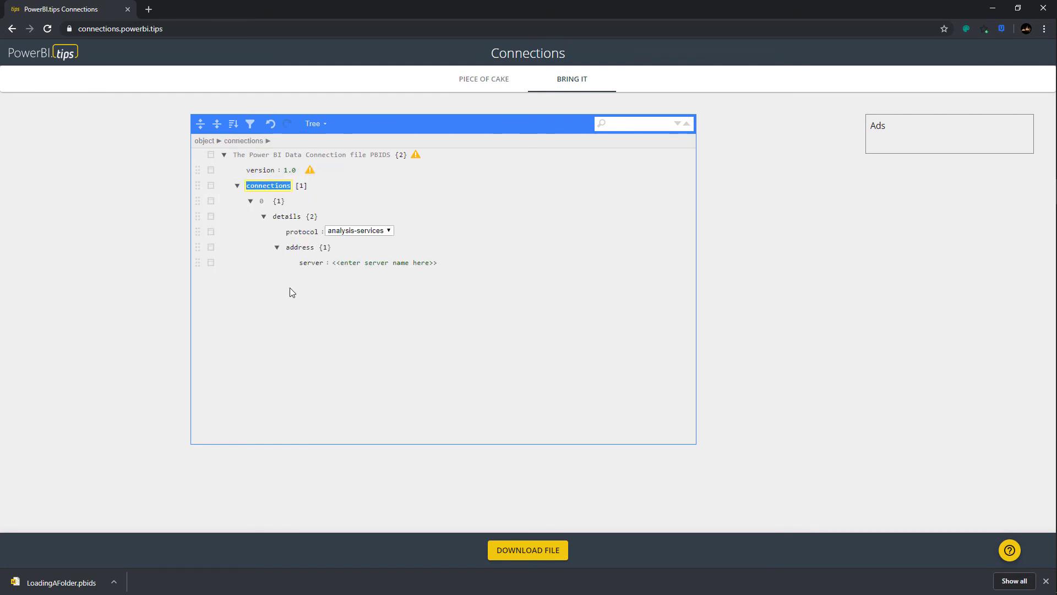
Set the server value to MyServerLocation and replace the version number with 0
left_click(340, 264)
triple_click(340, 265)
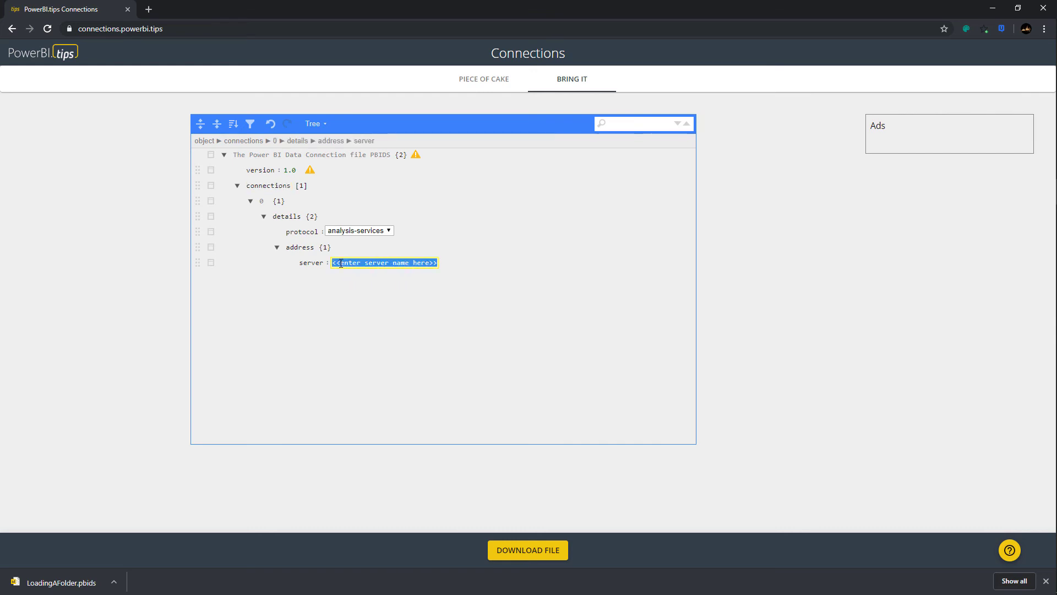
type("MyS")
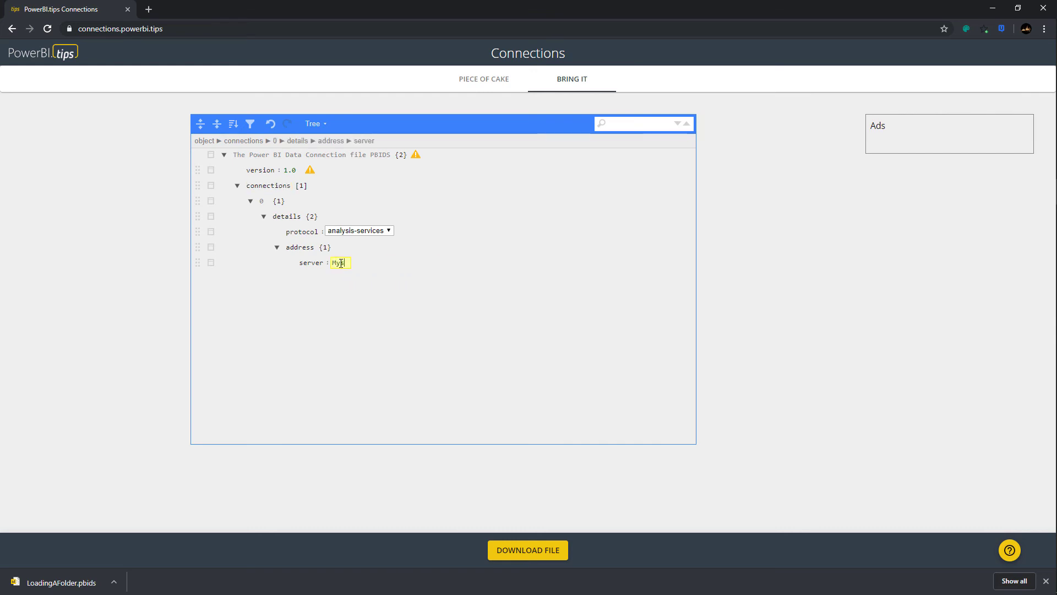
type("erverLocation")
left_click(292, 169)
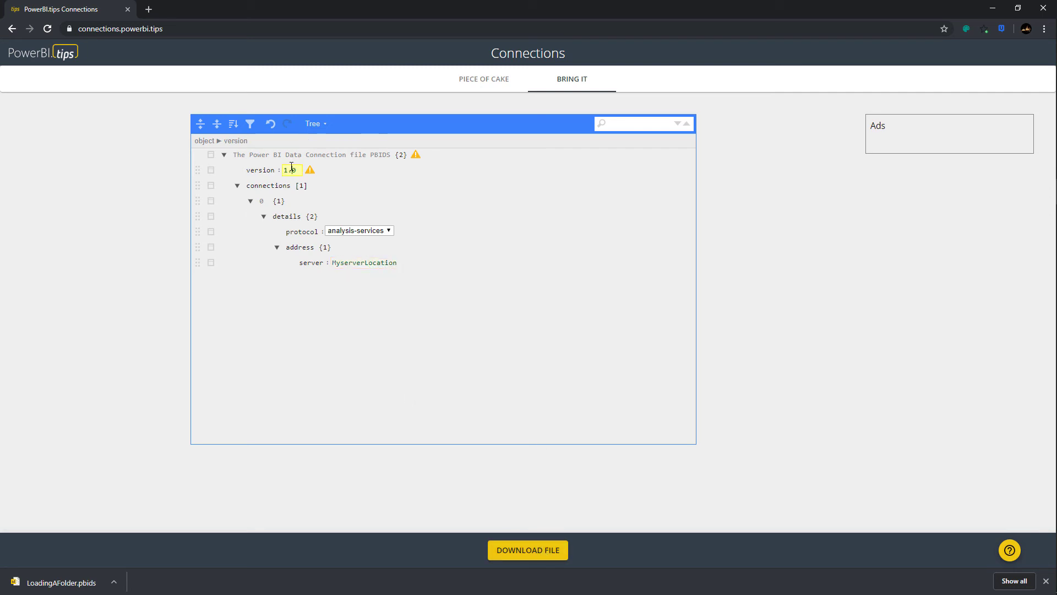
double_click(292, 168)
type("0")
Download the advanced-editor connection as a .pbids file named MyNewConnection
left_click(526, 550)
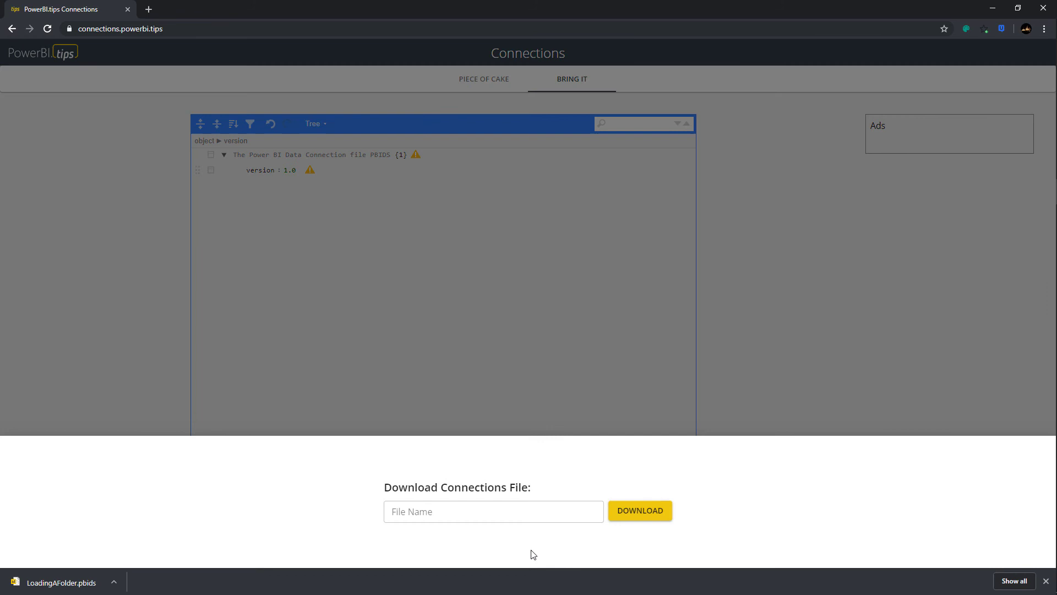
left_click(470, 511)
type("My ")
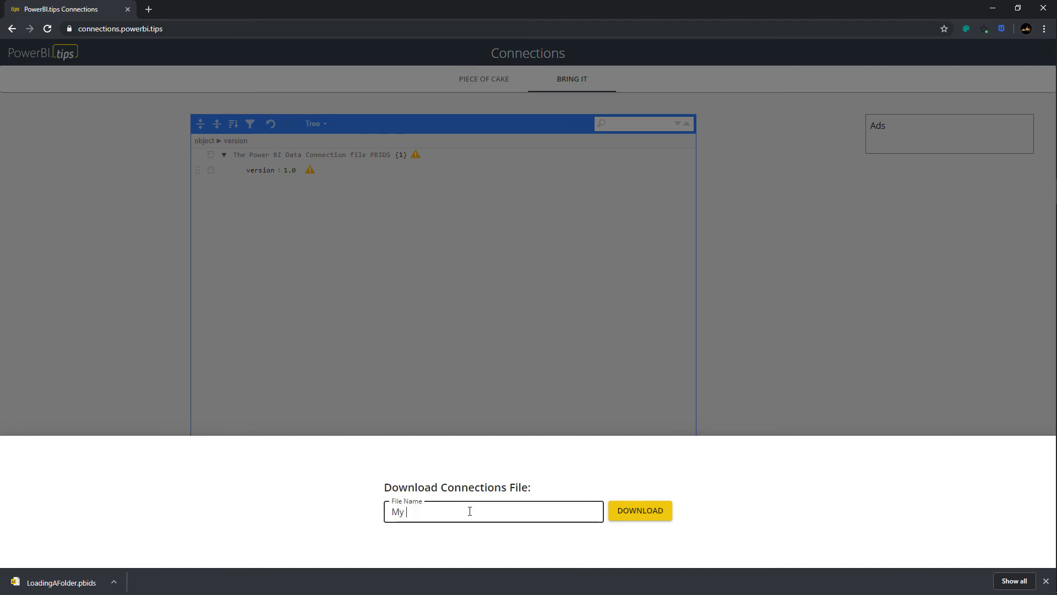
type("NewConnection")
left_click(628, 515)
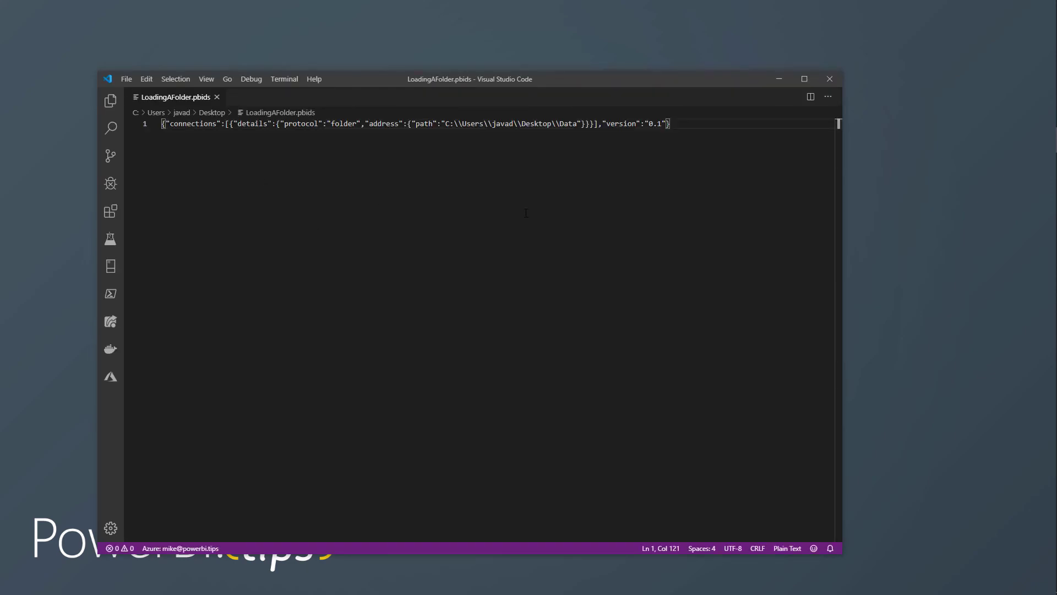
With LoadingAFolder.pbids open in VS Code, start the language-mode chord with Ctrl+K
key("ctrl+k")
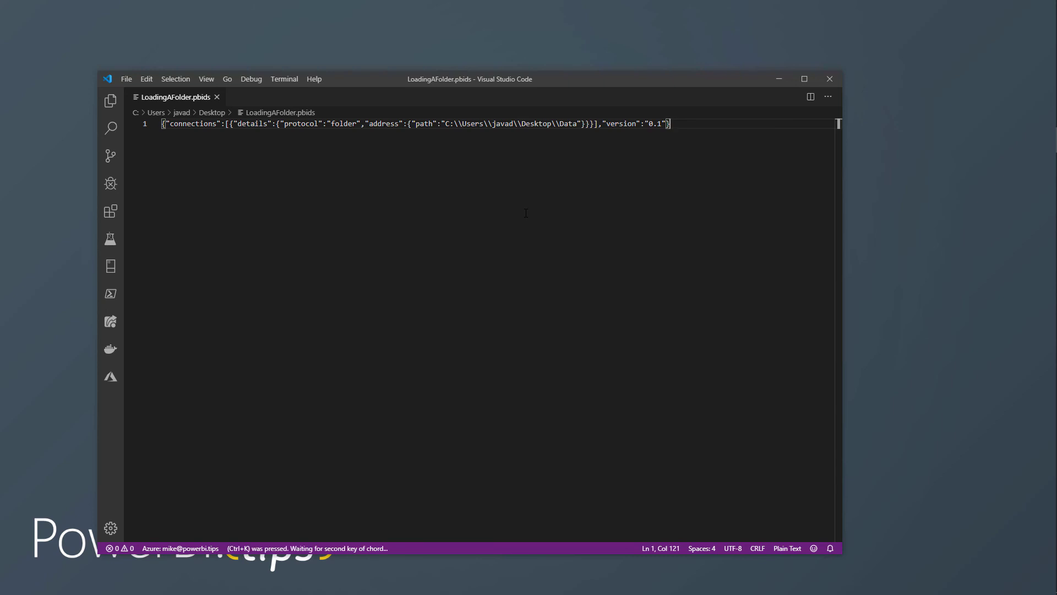
Set LoadingAFolder.pbids' language mode to JSON
left_click(785, 552)
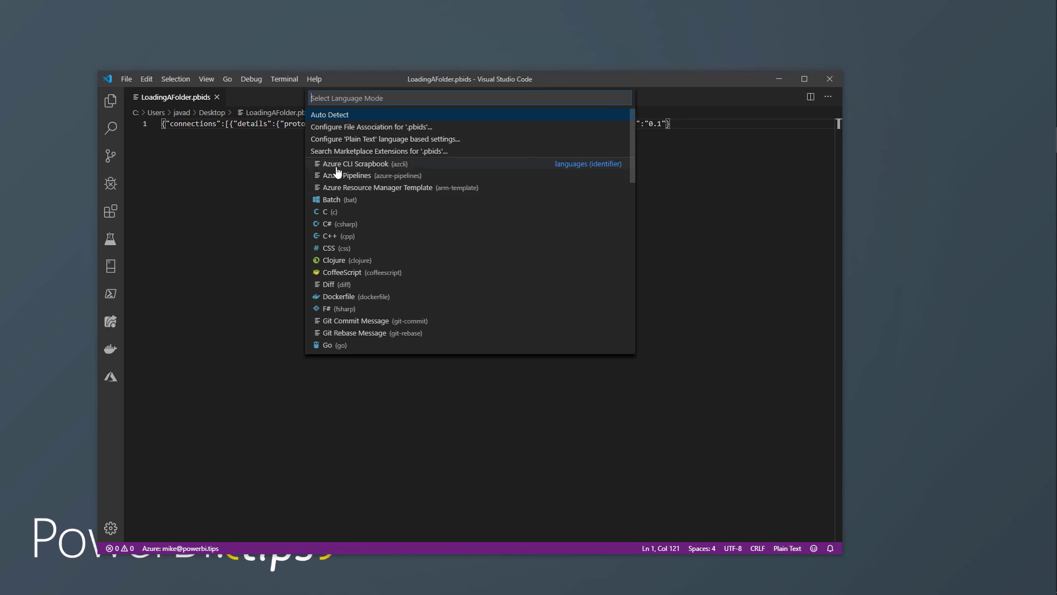
type("json")
key("Return")
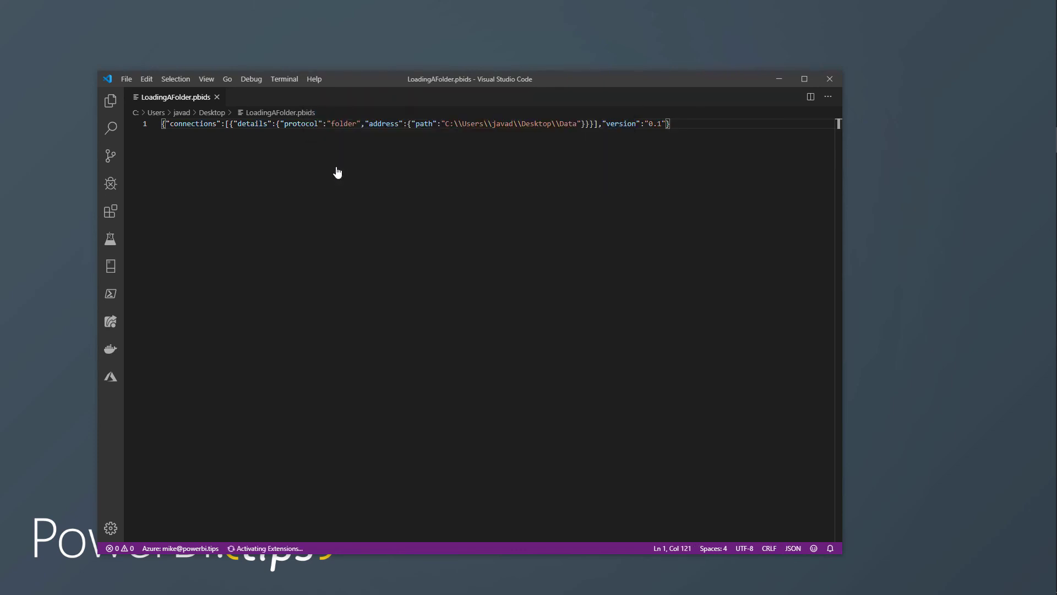
Format the JSON into indented lines, then select a backslash in the Data folder path
left_click(302, 124)
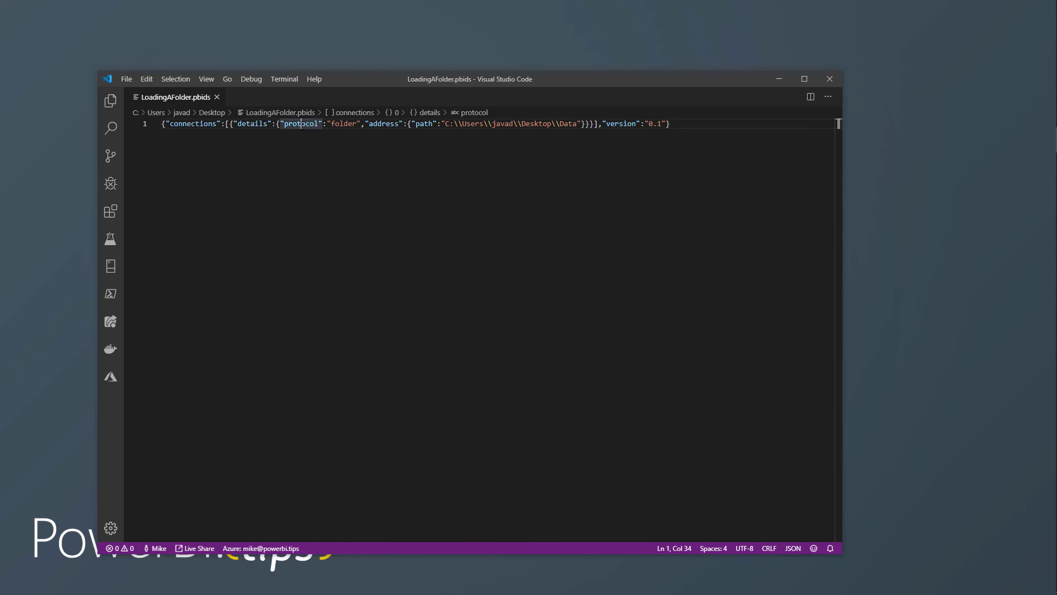
key("shift+alt+f")
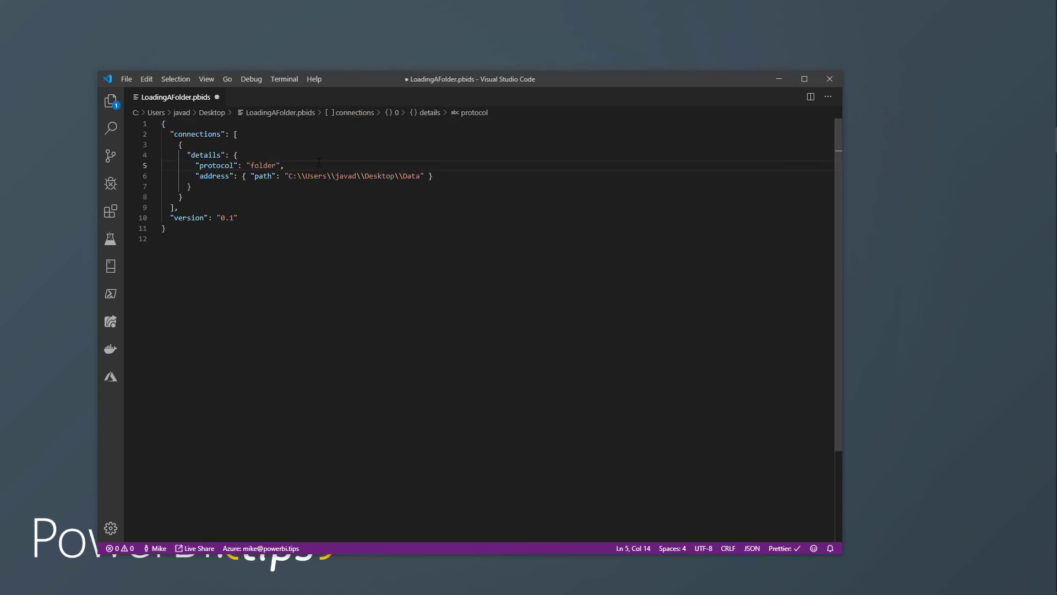
left_click(331, 234)
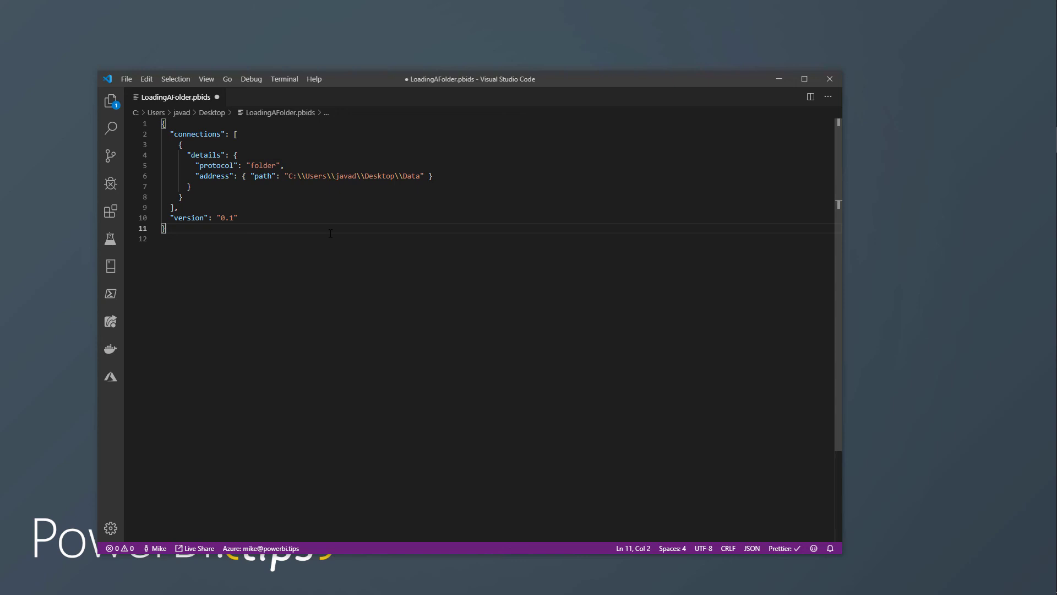
left_click_drag(302, 176, 305, 175)
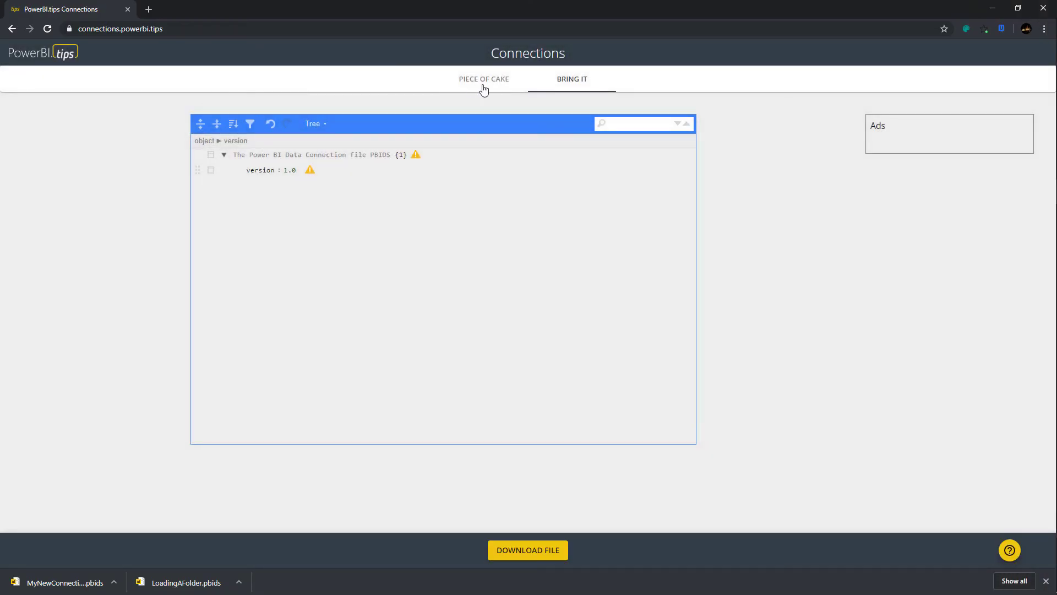
Go back to the PIECE OF CAKE guided form showing Version 0.1 and the tds Import connection
left_click(492, 88)
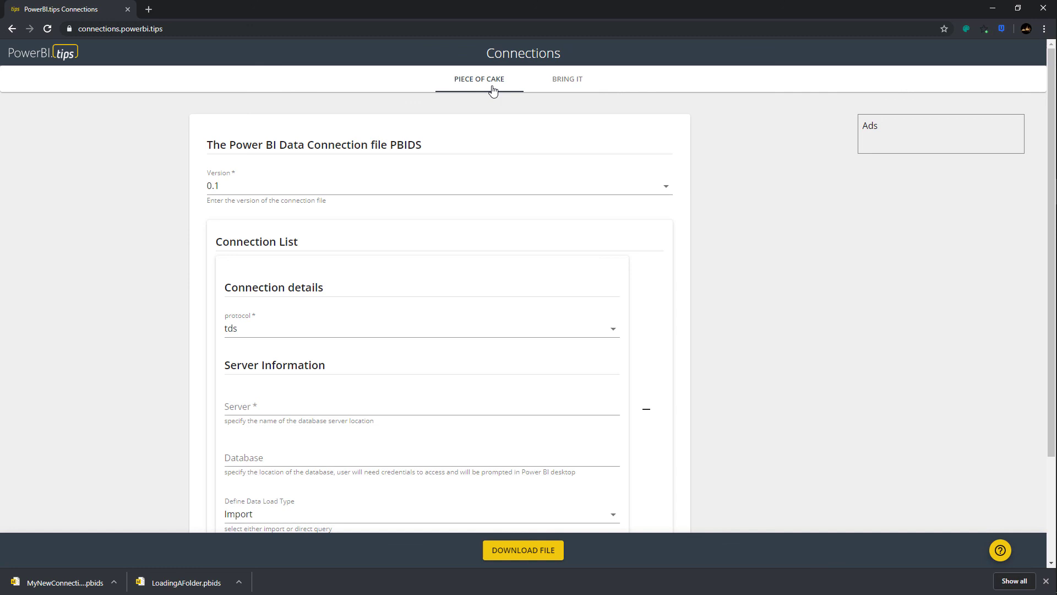